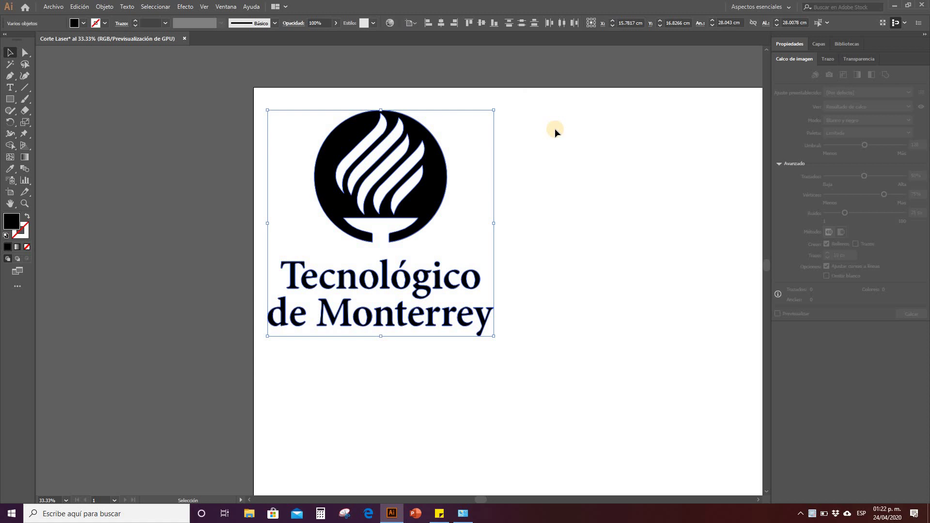
Try moving the circular torch emblem away from the lettering, and undo the moves
click(555, 132)
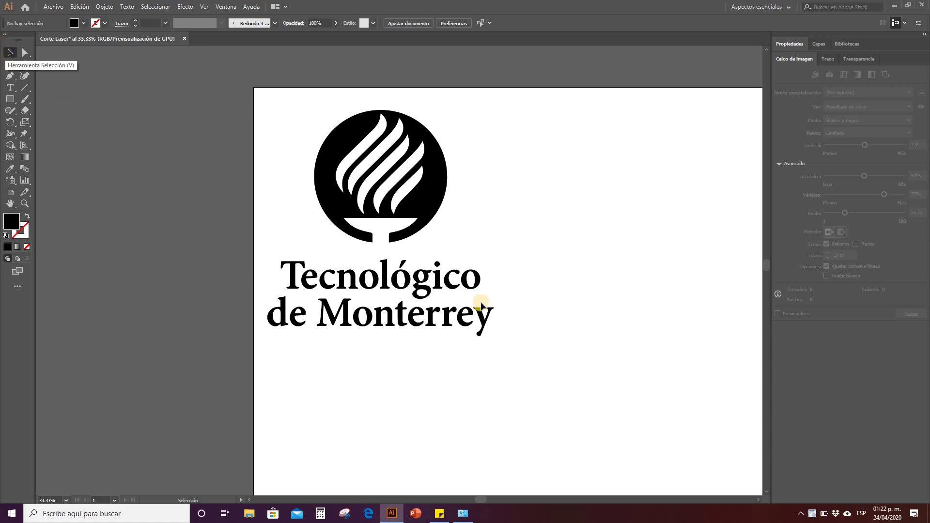
drag(569, 376, 434, 192)
drag(548, 186, 481, 187)
key(a)
key(ctrl+z)
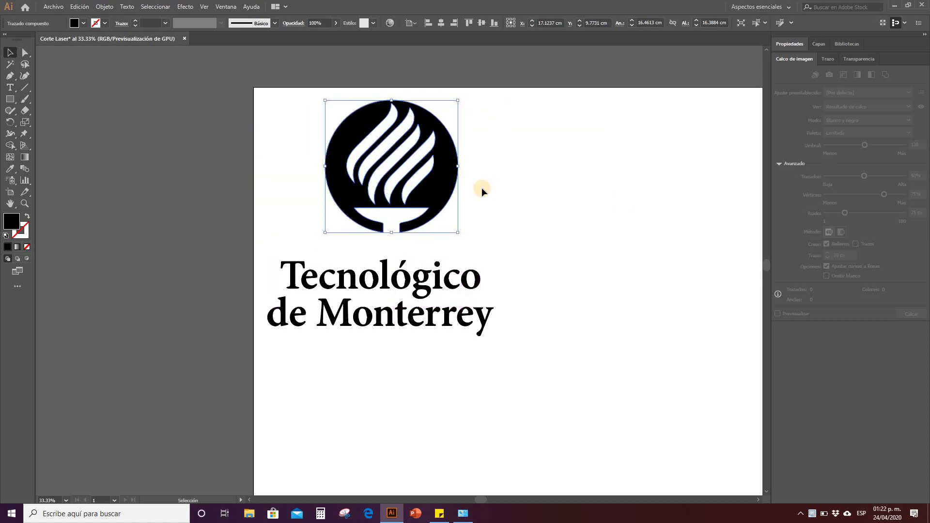
key(ctrl+z)
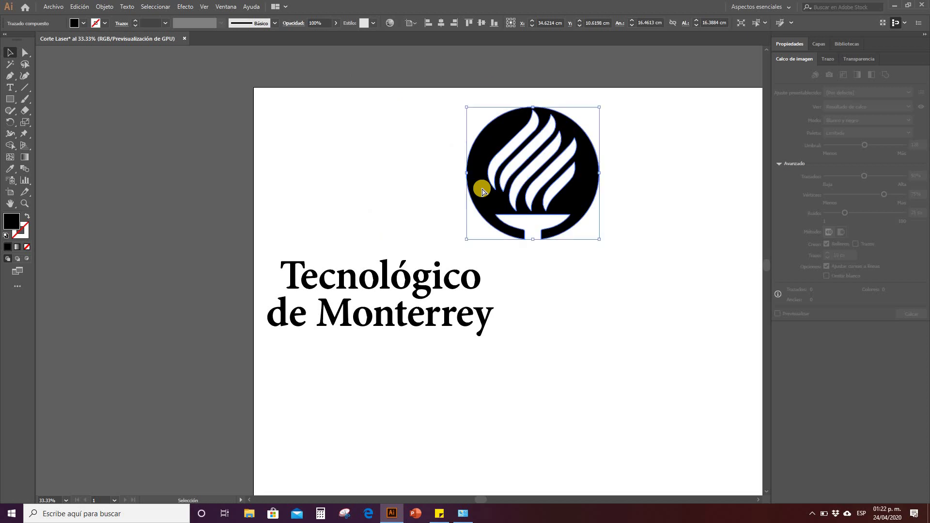
key(ctrl+z)
key(ctrl+z)
key(ctrl+z)
key(v)
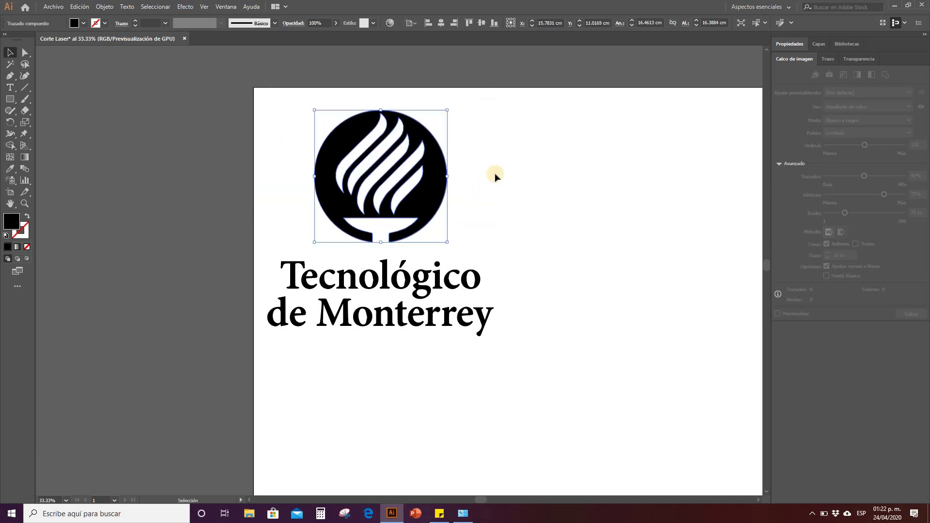
click(565, 182)
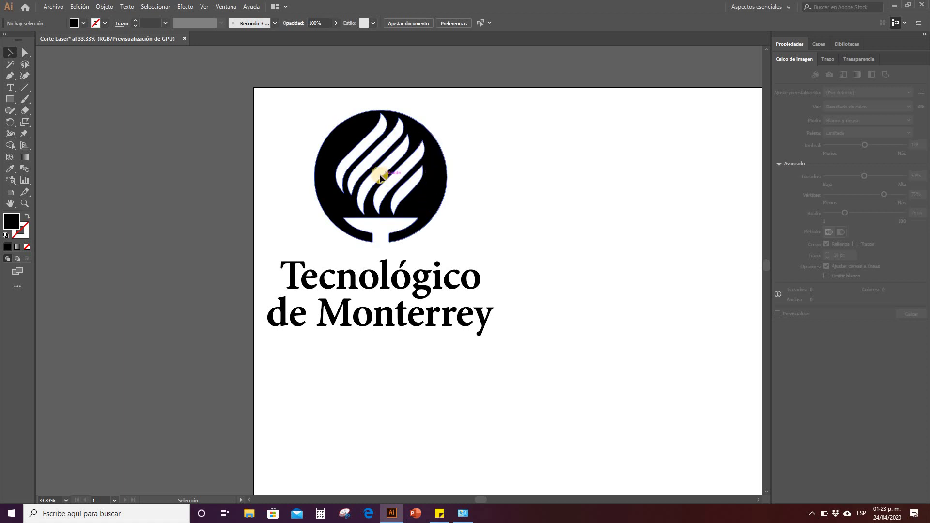
scroll(383, 165, down, 2)
scroll(438, 214, up, 2)
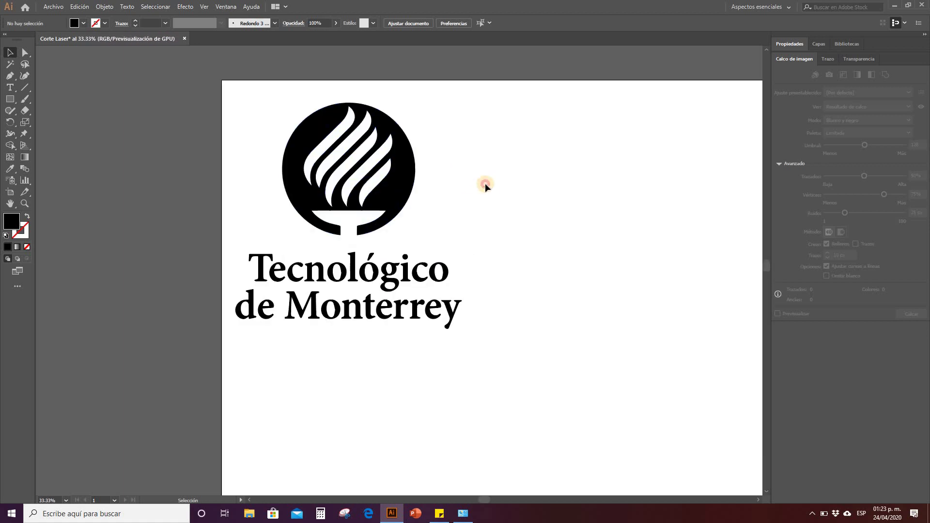
drag(514, 382, 225, 93)
click(479, 202)
drag(478, 370, 177, 77)
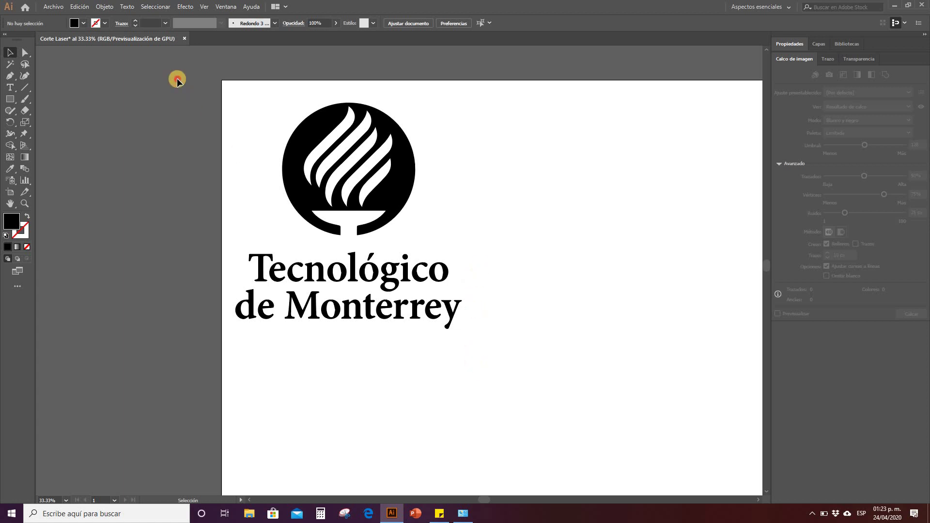
click(450, 275)
Try moving the "o" and its accent separately out of the word "Tecnológico", undoing each move
key(ctrl+plus)
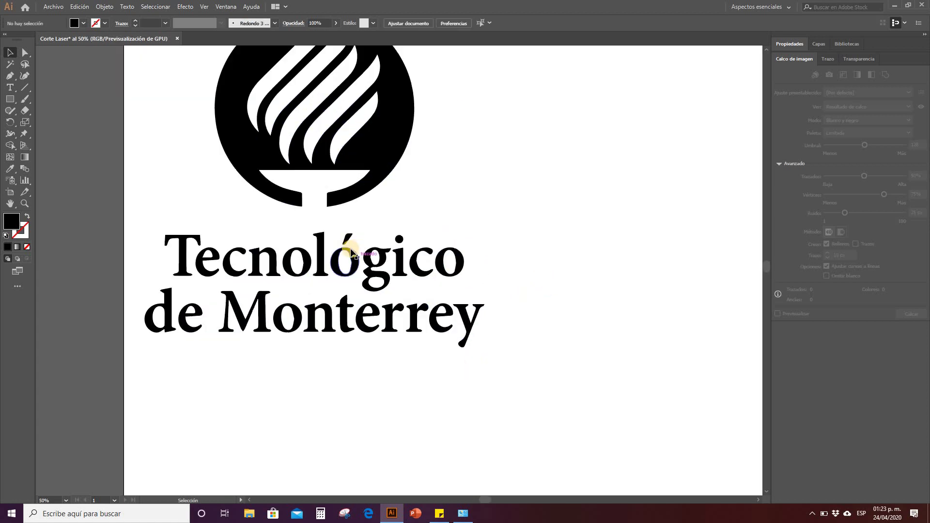
key(ctrl+z)
key(a)
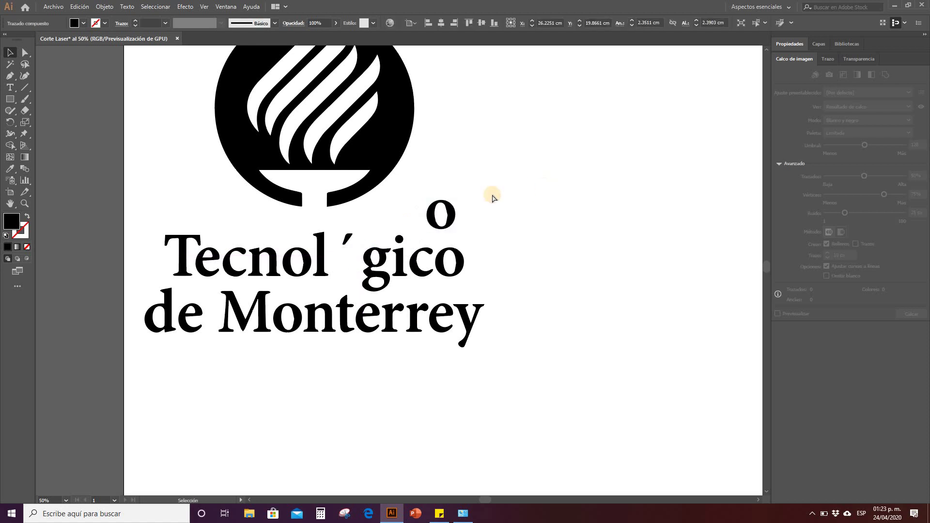
key(ctrl+z)
drag(360, 238, 488, 191)
key(v)
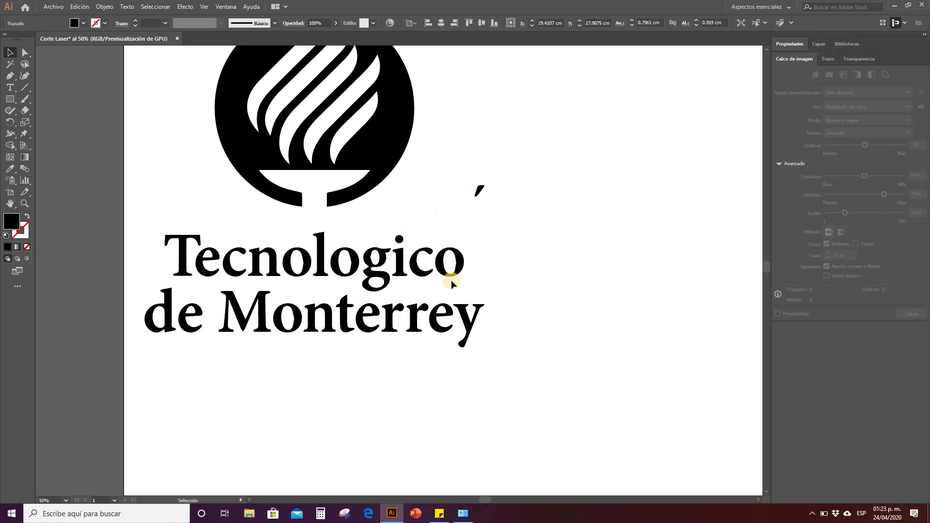
click(451, 280)
key(ctrl+z)
scroll(437, 347, down, 1)
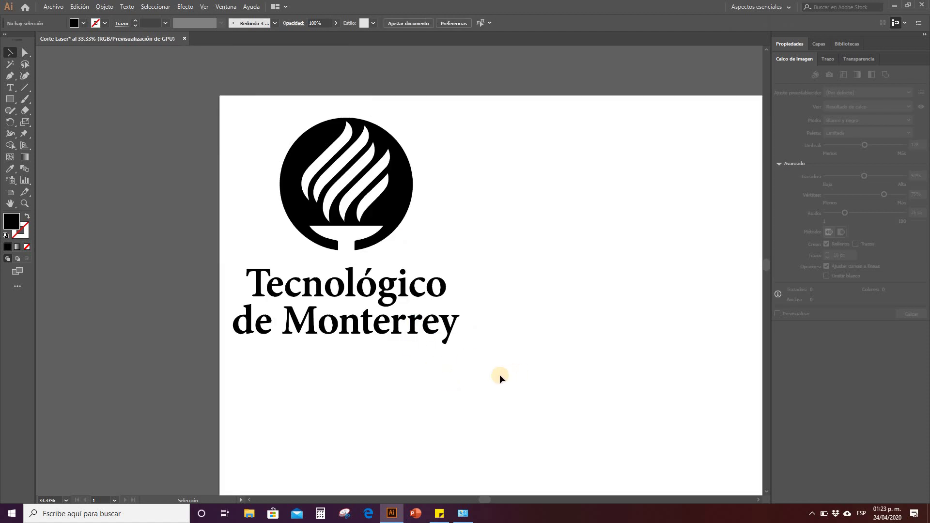
Group the emblem and all the lettering of the logo into a single object
drag(301, 111, 228, 99)
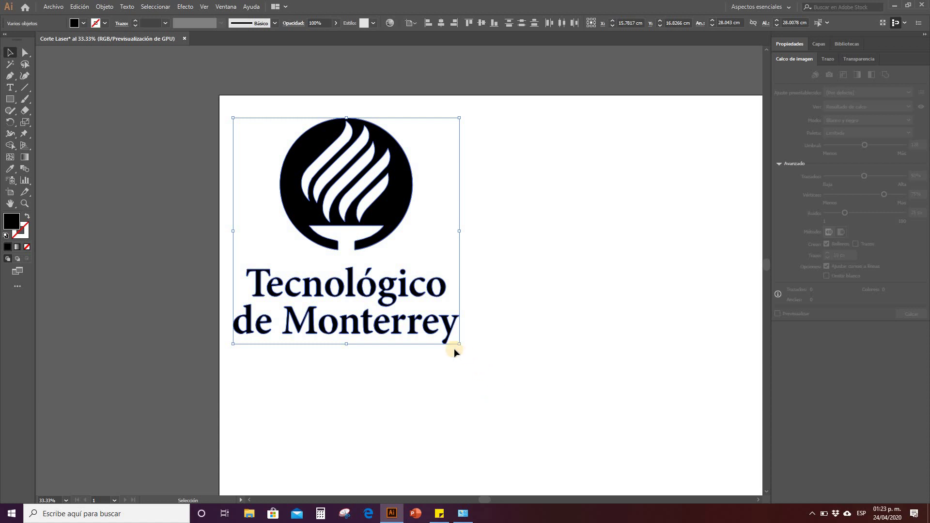
drag(499, 379, 224, 93)
right_click(398, 219)
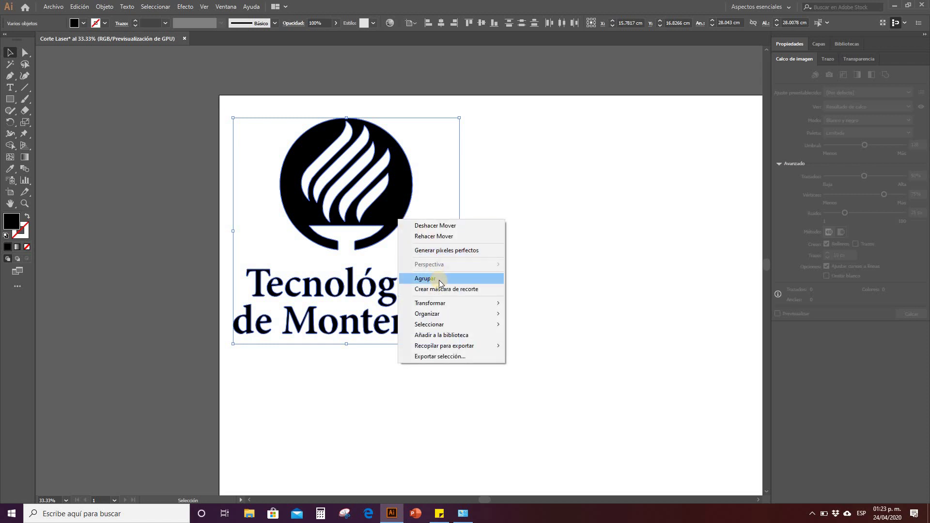
click(439, 279)
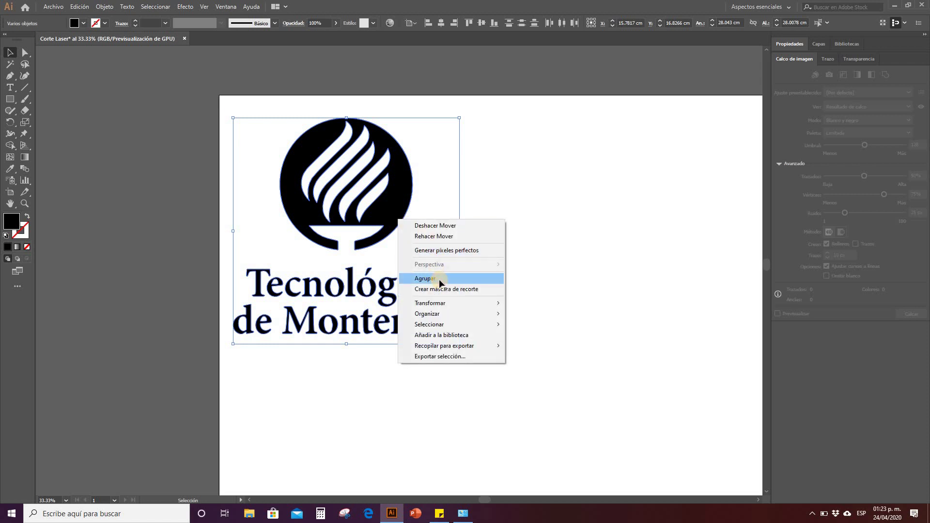
click(445, 183)
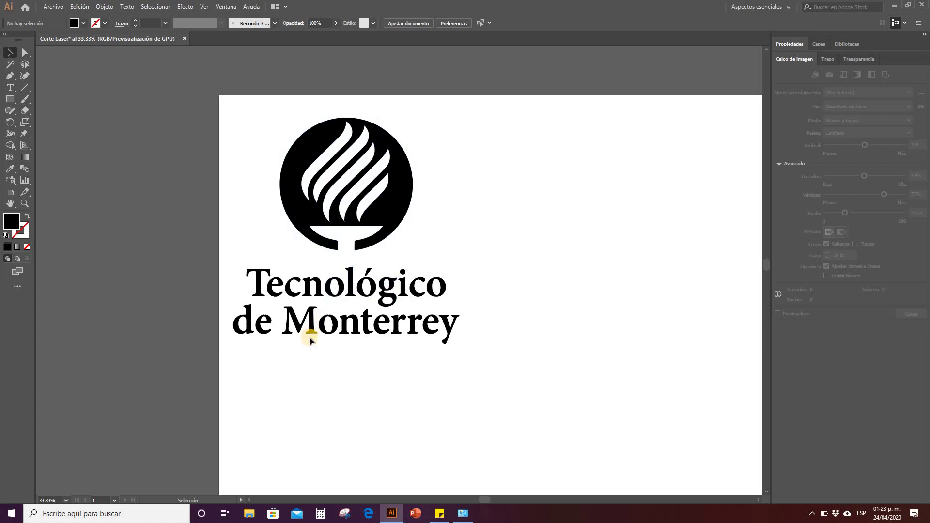
Try moving the grouped logo as one piece on the artboard, and undo the move
drag(310, 330, 370, 339)
key(ctrl+z)
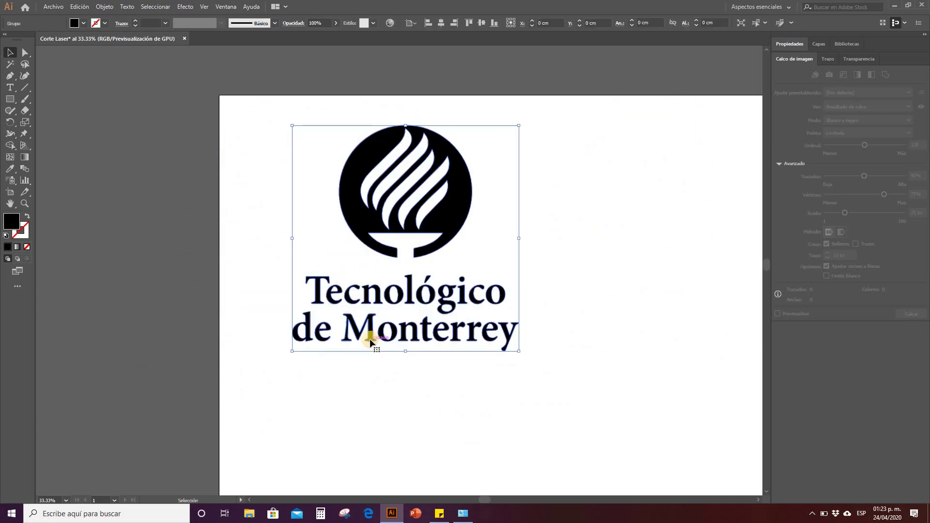
click(594, 289)
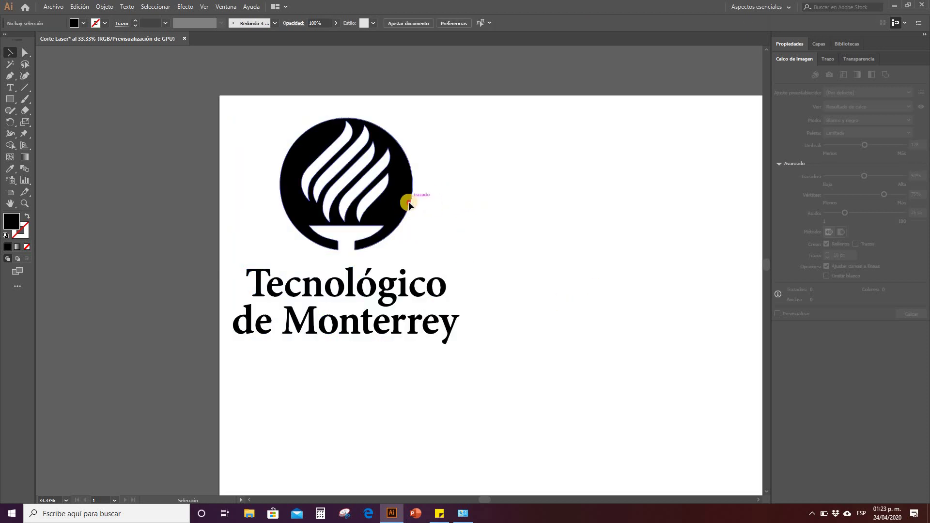
click(407, 204)
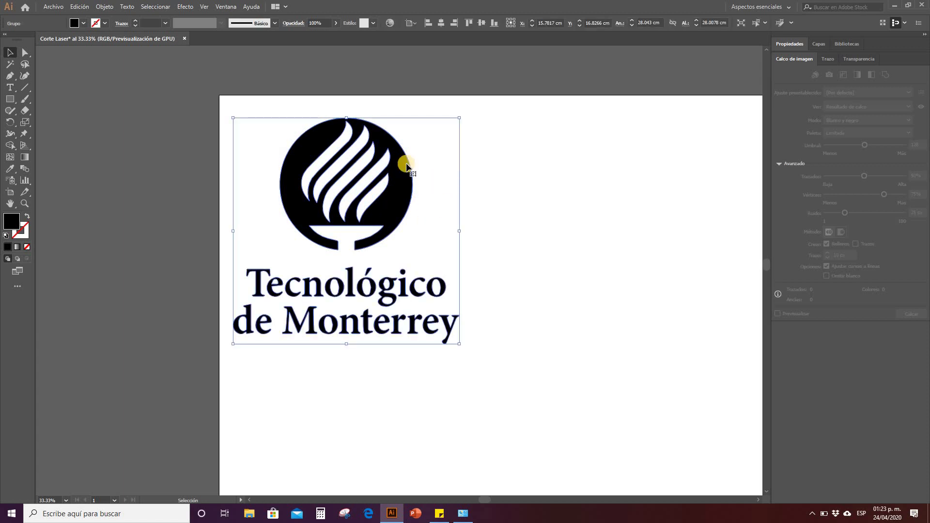
scroll(334, 155, down, 3)
click(567, 222)
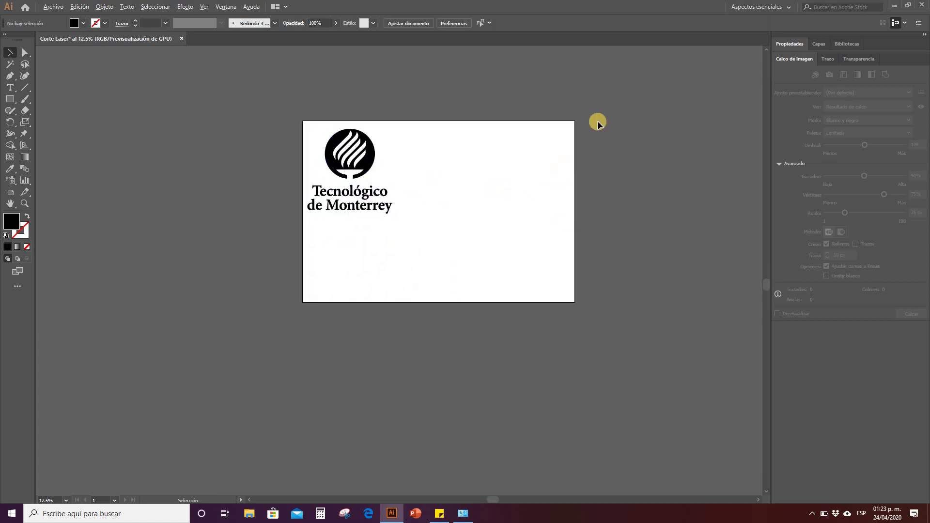
scroll(553, 188, up, 1)
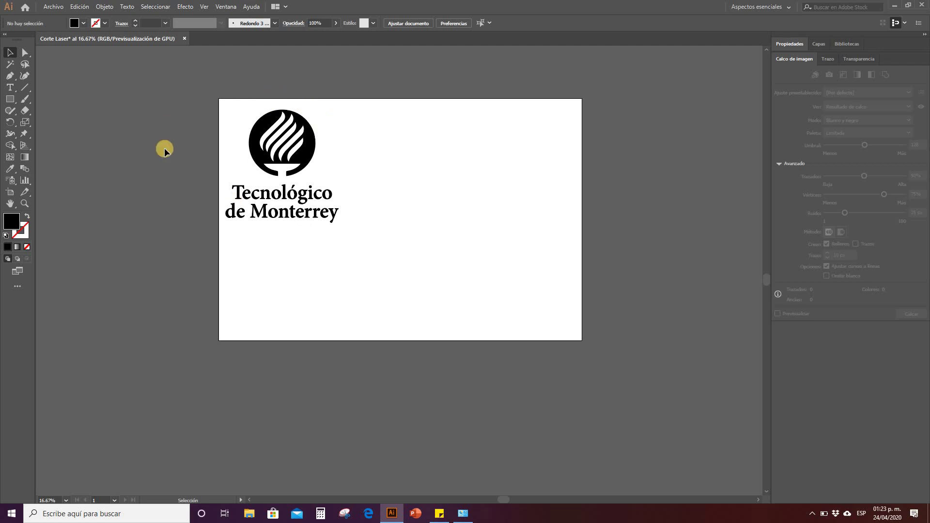
Try stretching the logo group out of proportion to about 39.4 by 17.5 cm, and undo the distortion
click(313, 156)
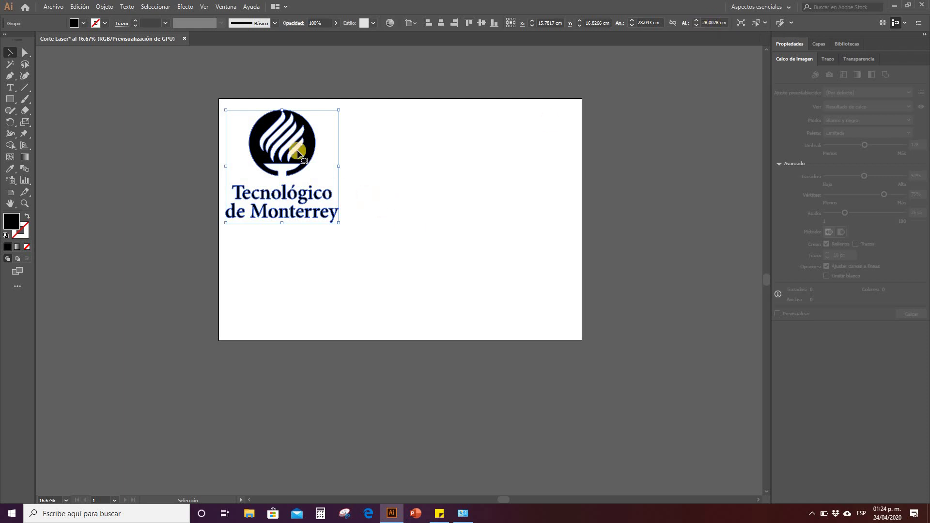
scroll(261, 159, up, 1)
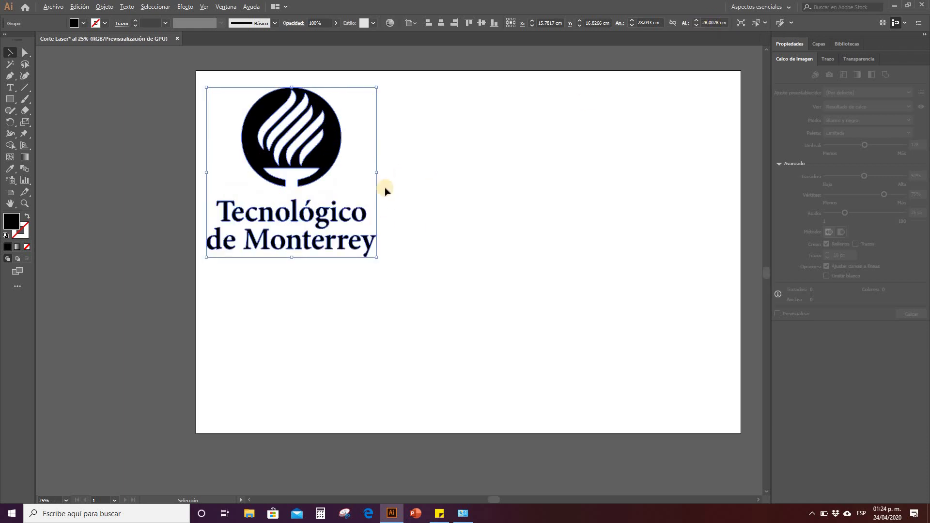
scroll(451, 215, down, 1)
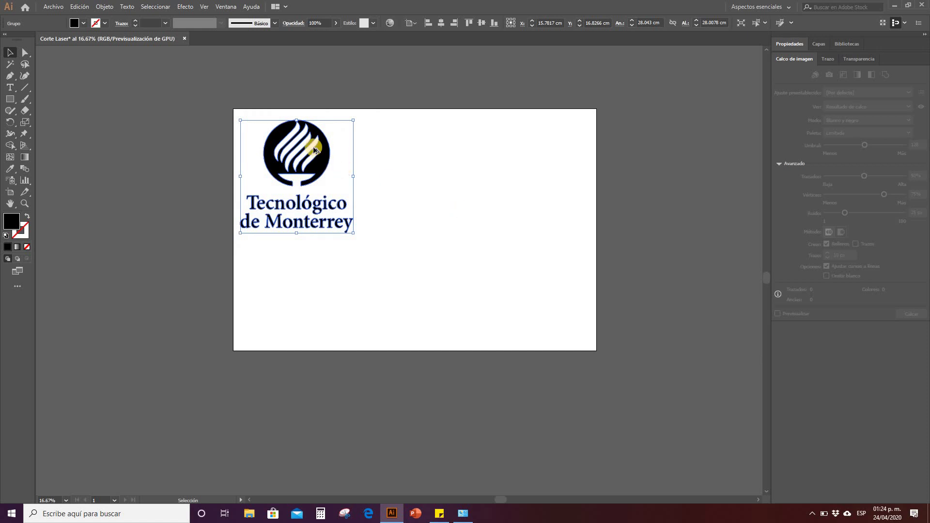
scroll(314, 150, up, 1)
scroll(305, 158, up, 1)
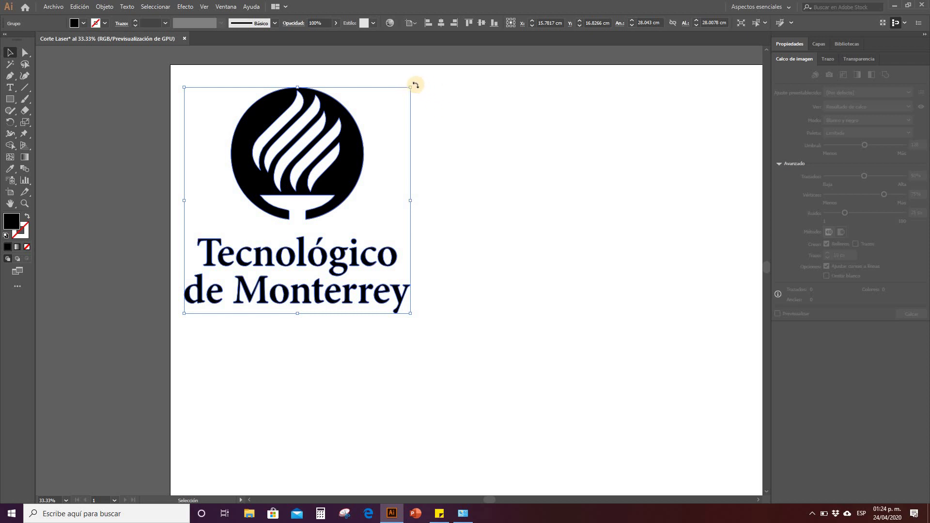
drag(411, 86, 495, 181)
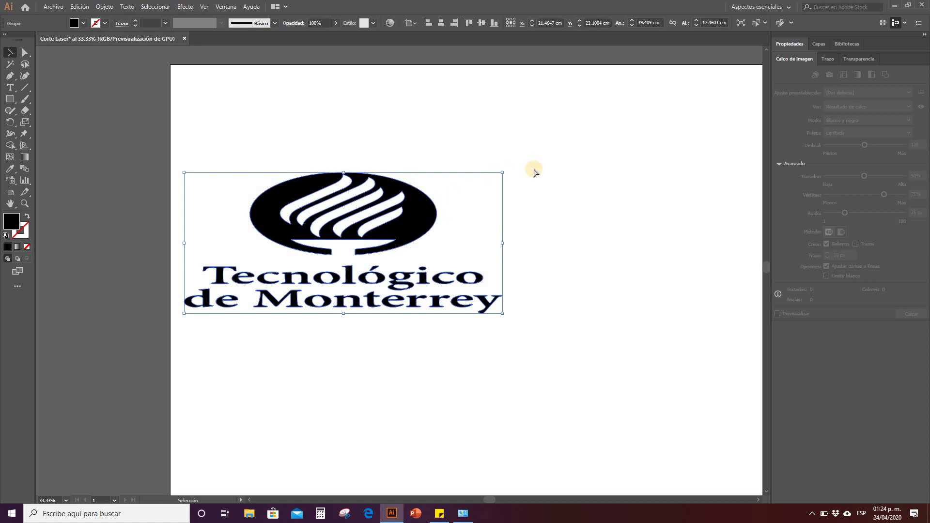
key(a)
key(v)
key(ctrl+z)
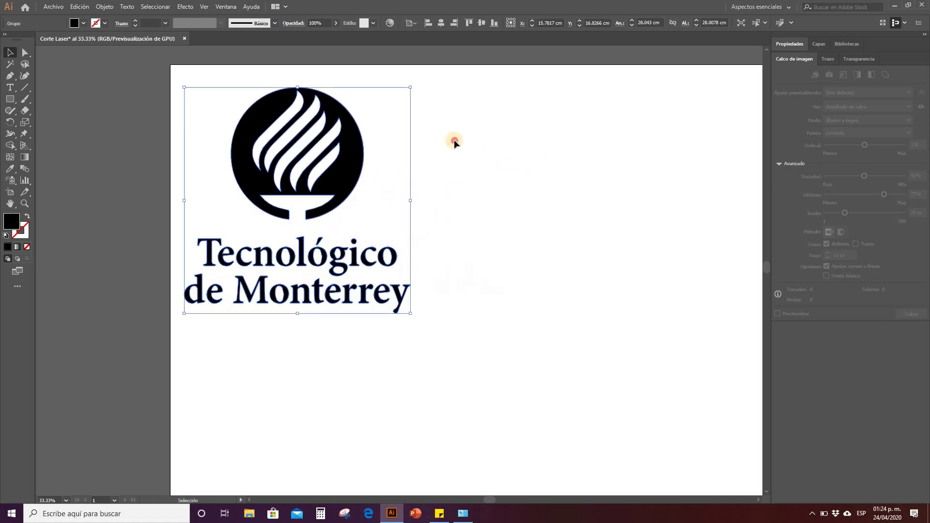
Scale the logo group down proportionally to about 12.57 by 12.56 cm
click(326, 146)
click(358, 169)
drag(411, 87, 322, 212)
drag(584, 100, 368, 218)
drag(316, 312, 318, 267)
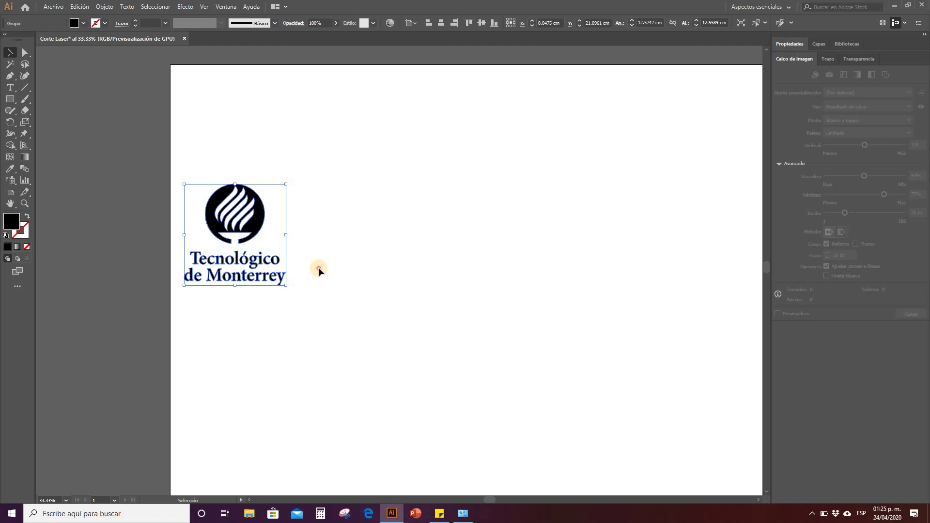
click(300, 244)
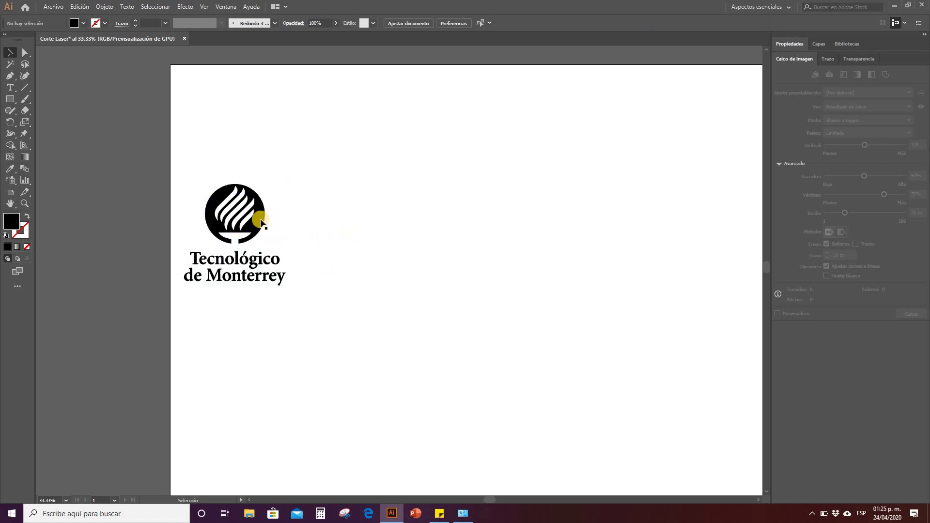
Move the reduced logo near the artboard's upper-left corner, at about X 11.47 cm, Y 9.14 cm
drag(257, 207, 406, 196)
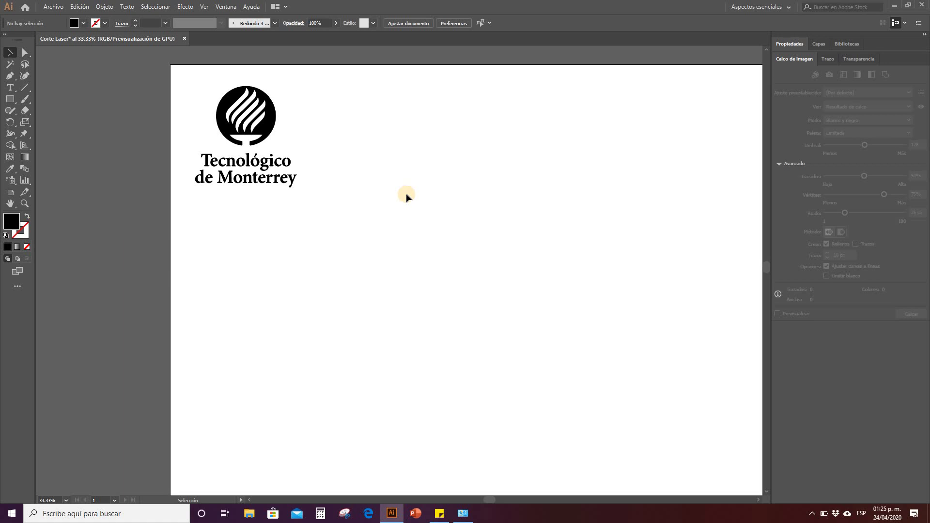
click(270, 127)
click(223, 266)
drag(267, 116, 343, 135)
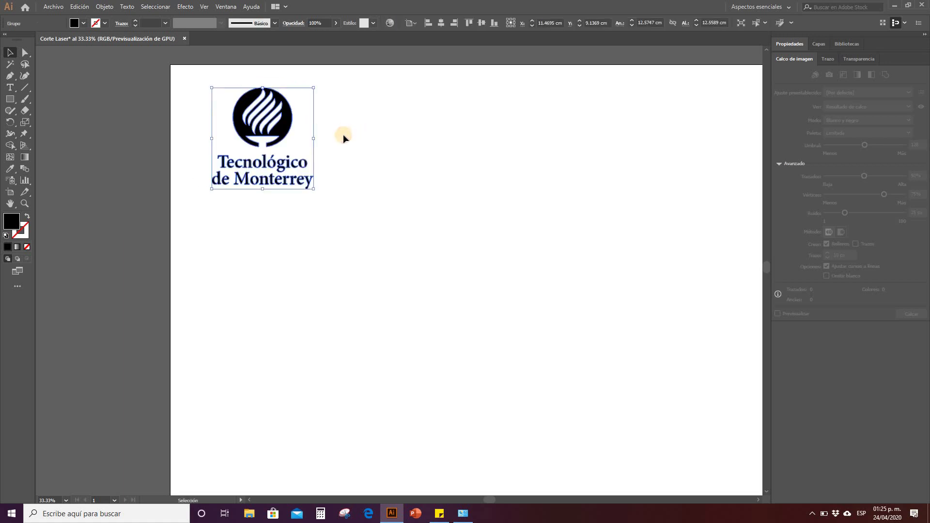
click(325, 122)
Select the repositioned logo group and display its transform and appearance properties
scroll(283, 126, up, 10)
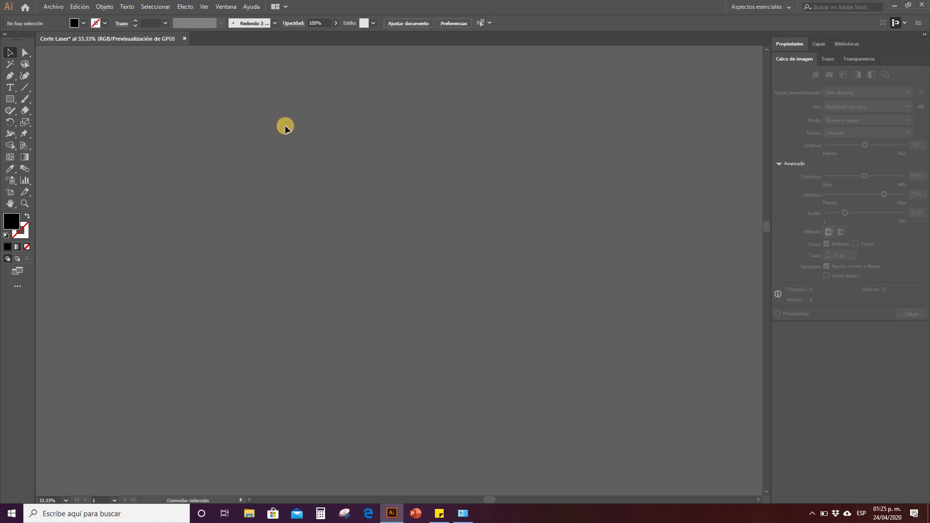
scroll(295, 239, down, 5)
scroll(296, 249, down, 5)
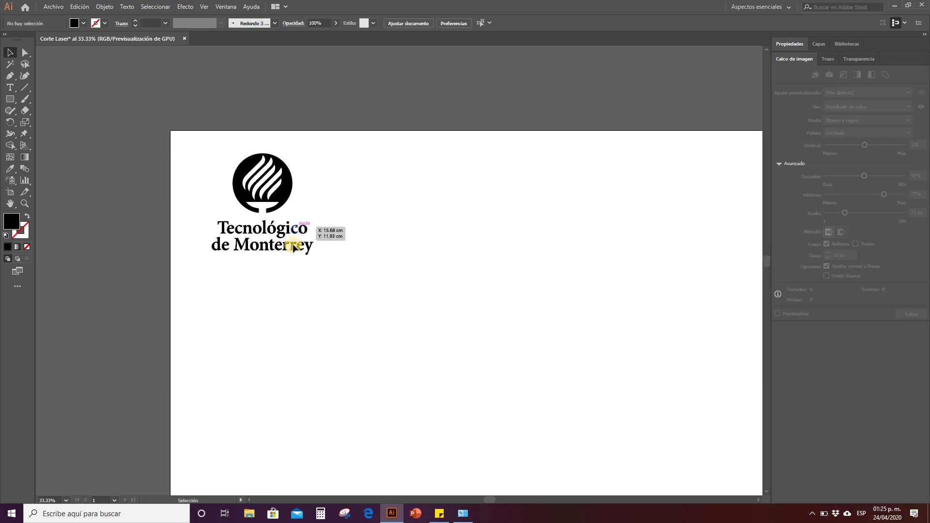
scroll(334, 131, up, 2)
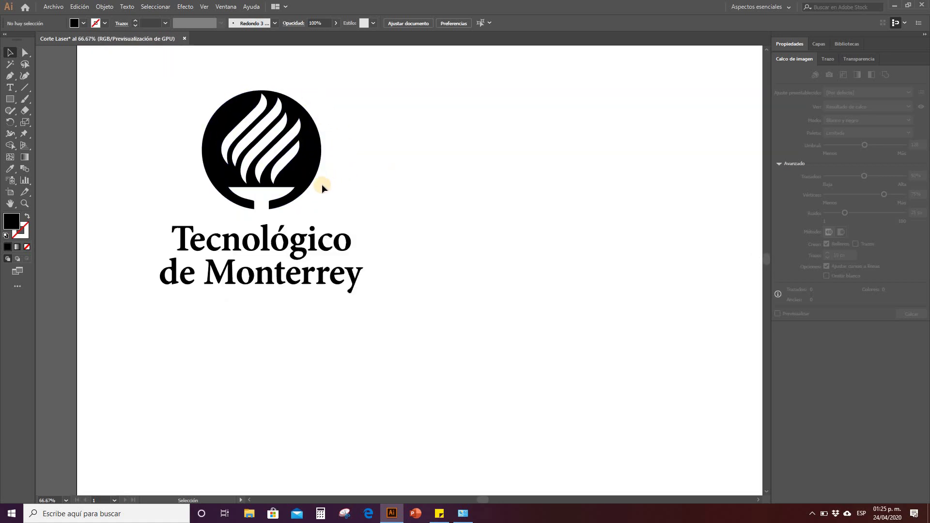
click(313, 169)
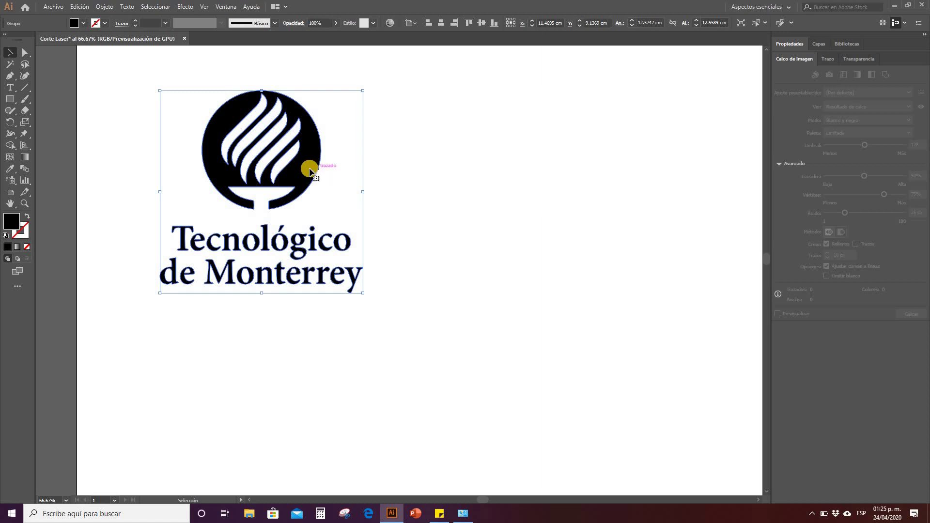
click(794, 44)
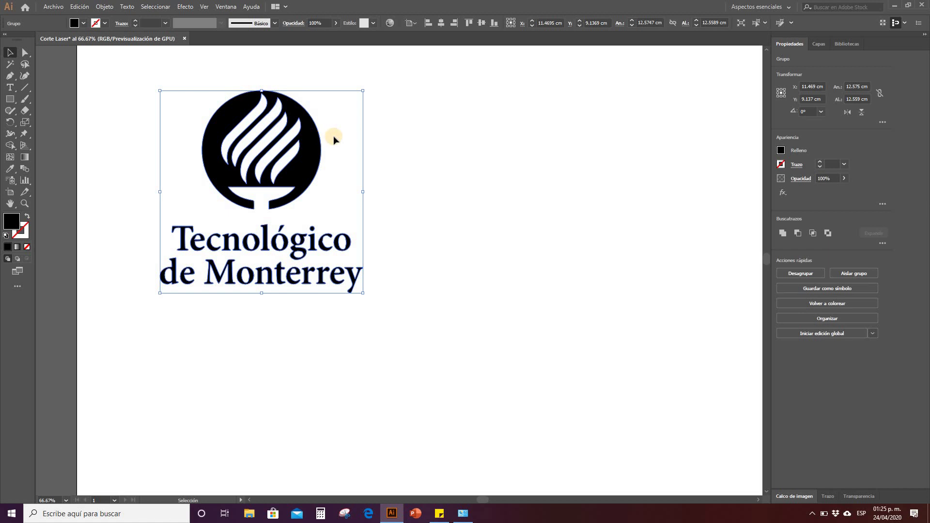
Reselect the logo group and examine its fill and stroke indicators
click(425, 152)
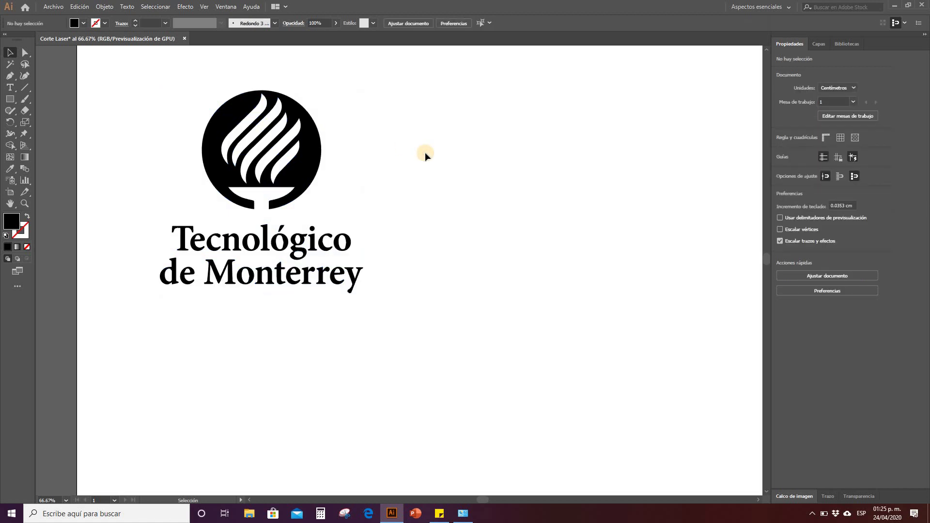
click(314, 161)
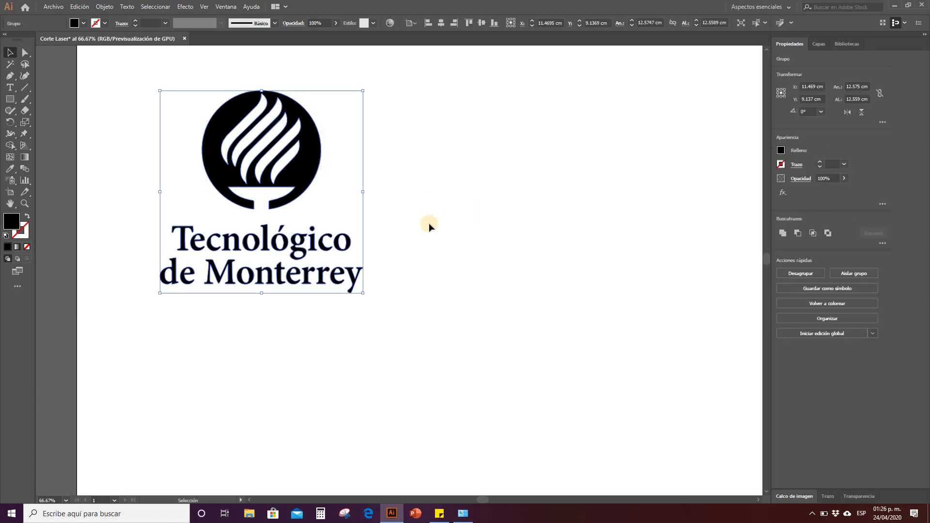
click(320, 167)
click(311, 162)
click(17, 228)
key(x)
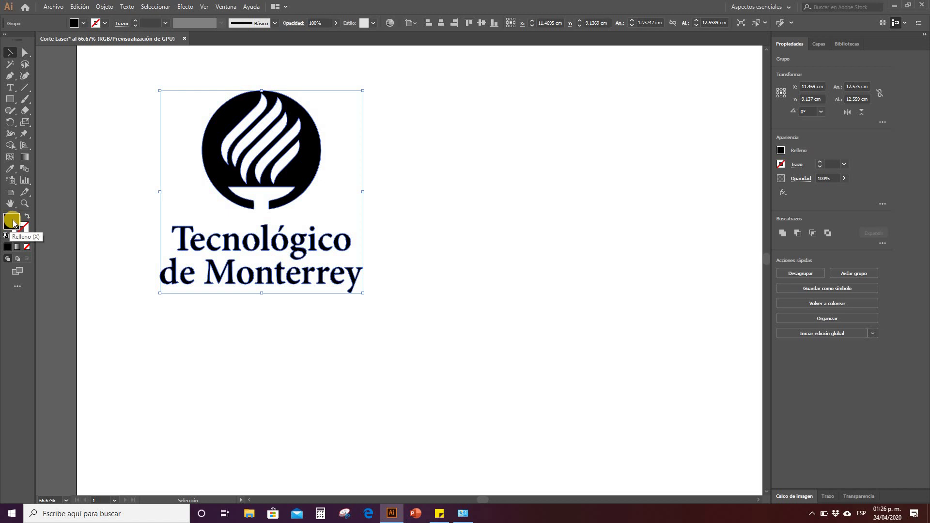
click(13, 223)
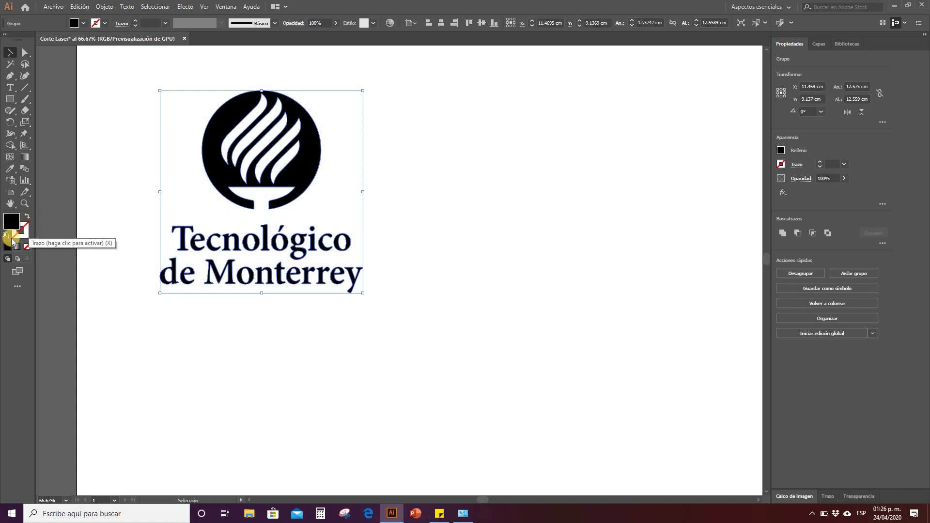
click(21, 236)
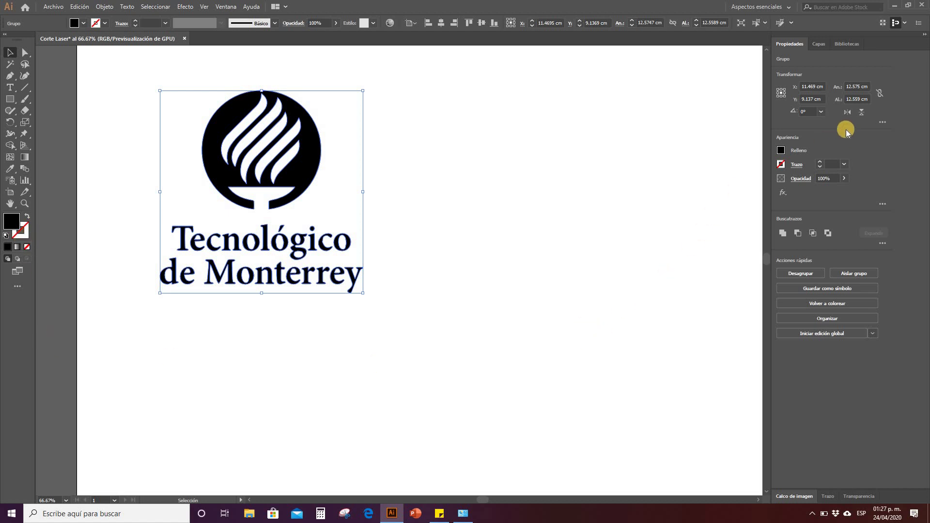
Try blue and dark green swatches as the logo group's fill, and finish with a bright red fill
click(313, 163)
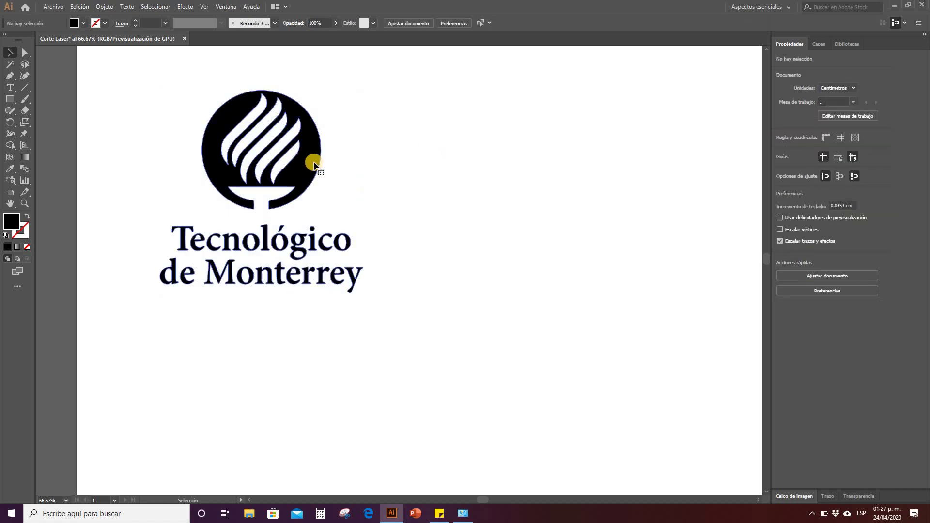
click(326, 150)
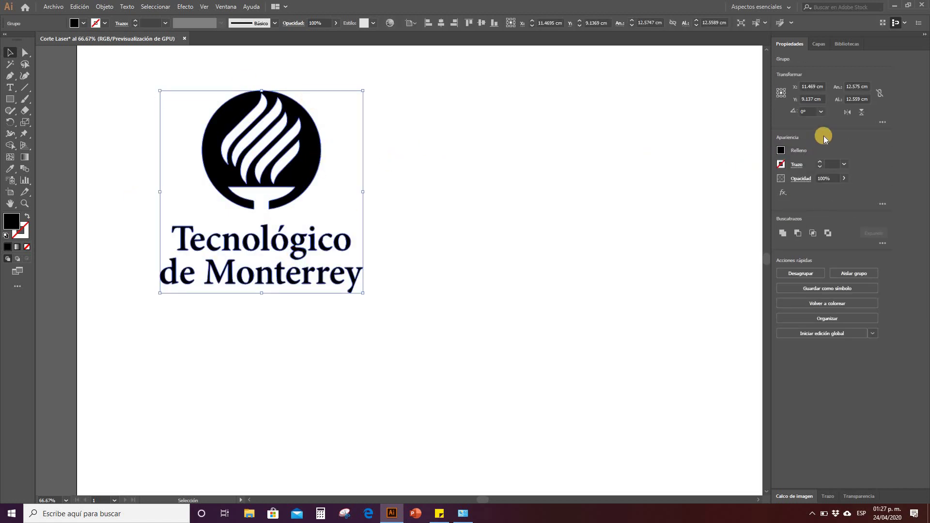
click(781, 151)
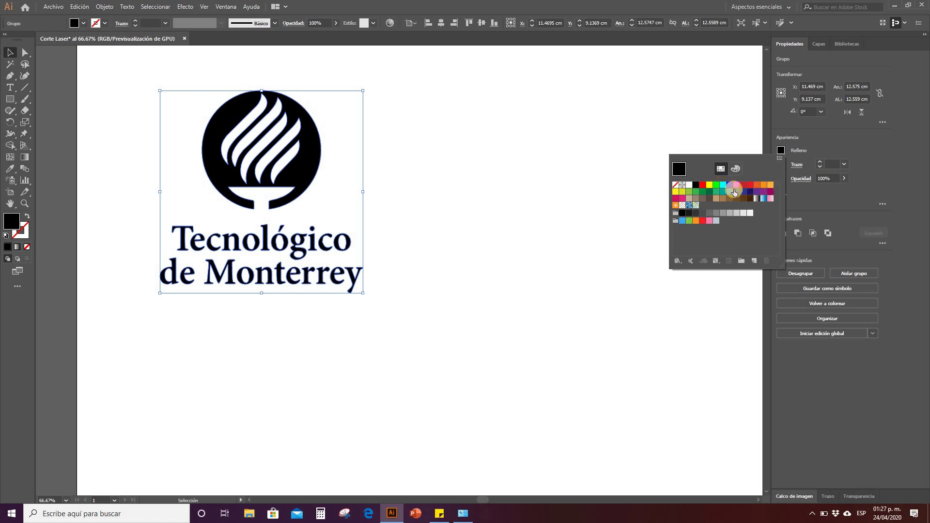
click(704, 187)
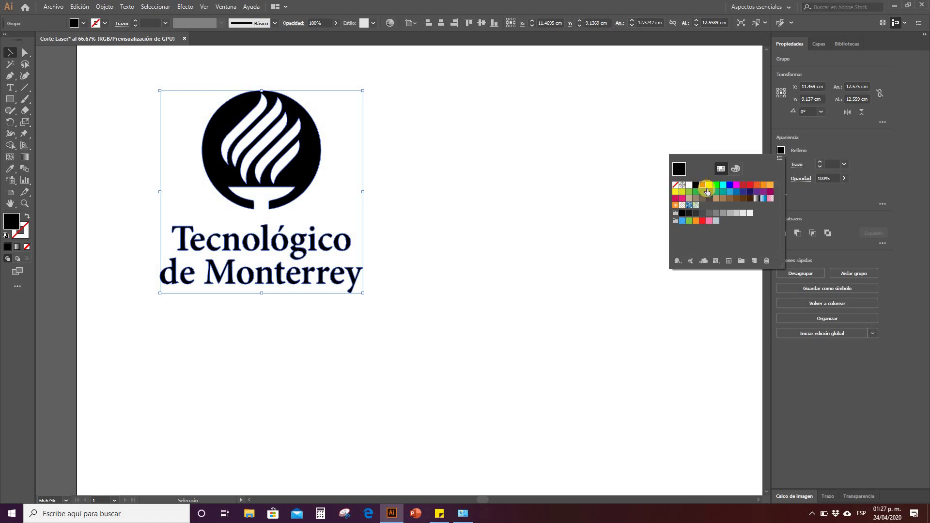
click(731, 185)
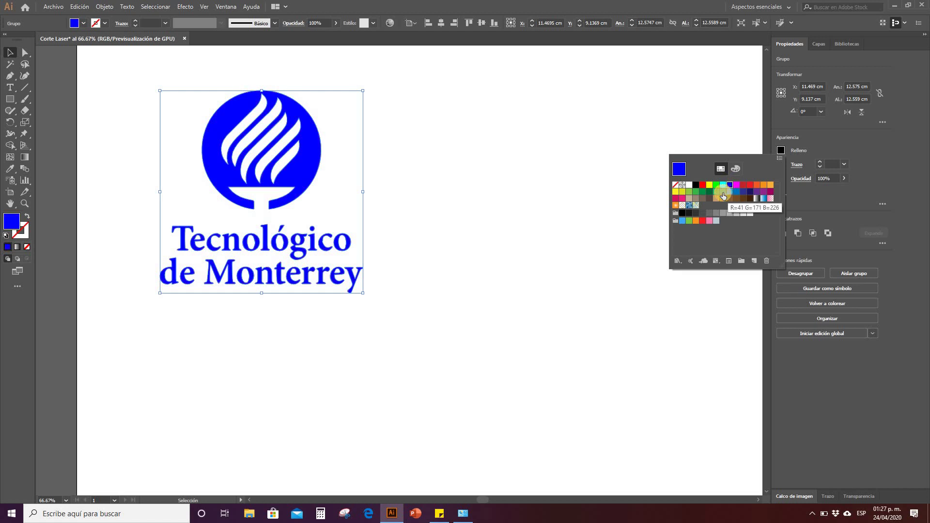
click(723, 195)
click(709, 191)
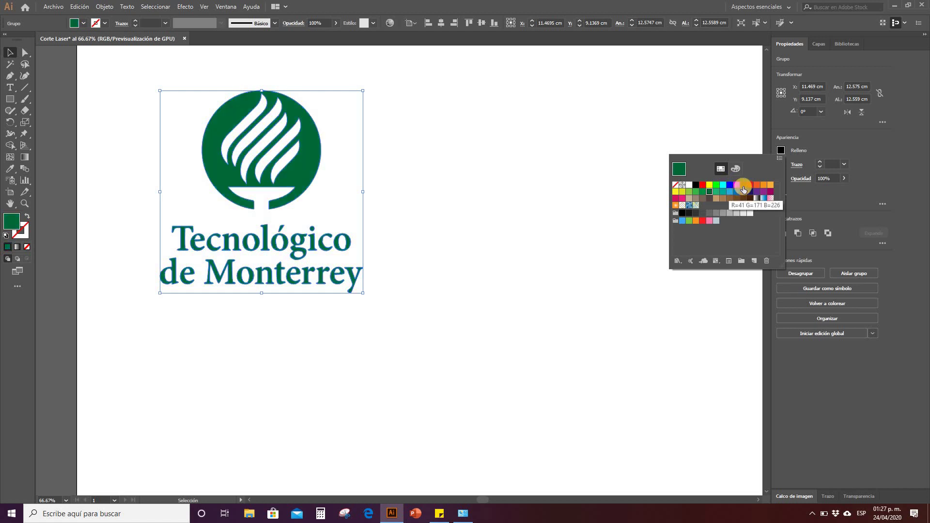
click(750, 184)
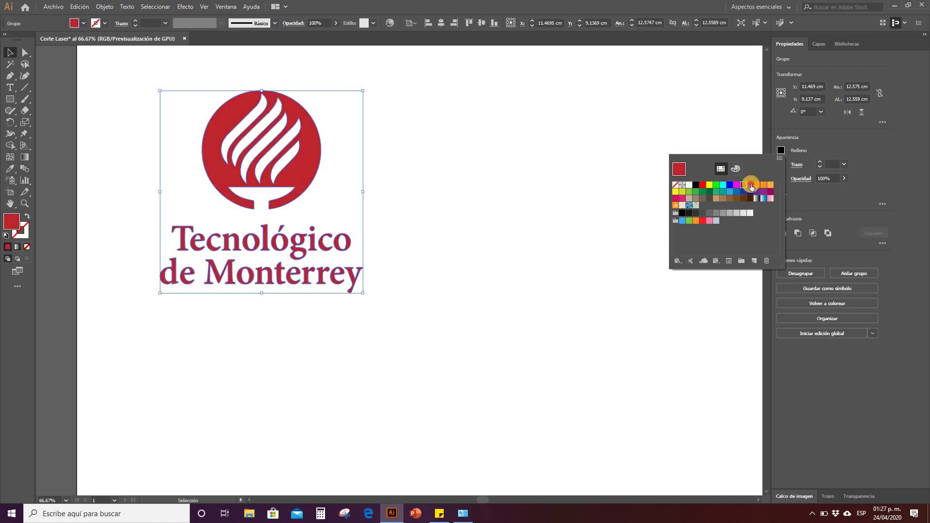
click(572, 249)
click(507, 217)
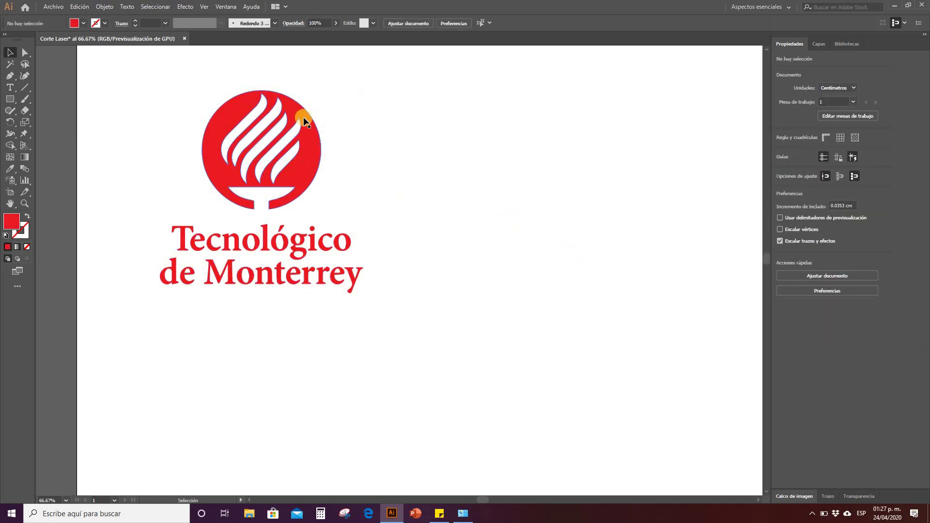
Ungroup the red logo into its individual shapes and letters
click(305, 167)
click(449, 193)
click(307, 170)
right_click(308, 170)
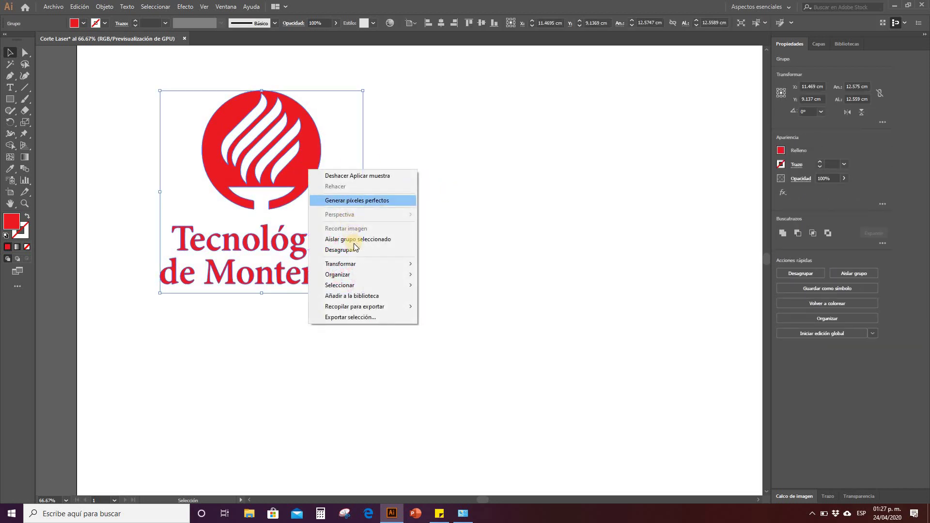
click(354, 249)
click(333, 177)
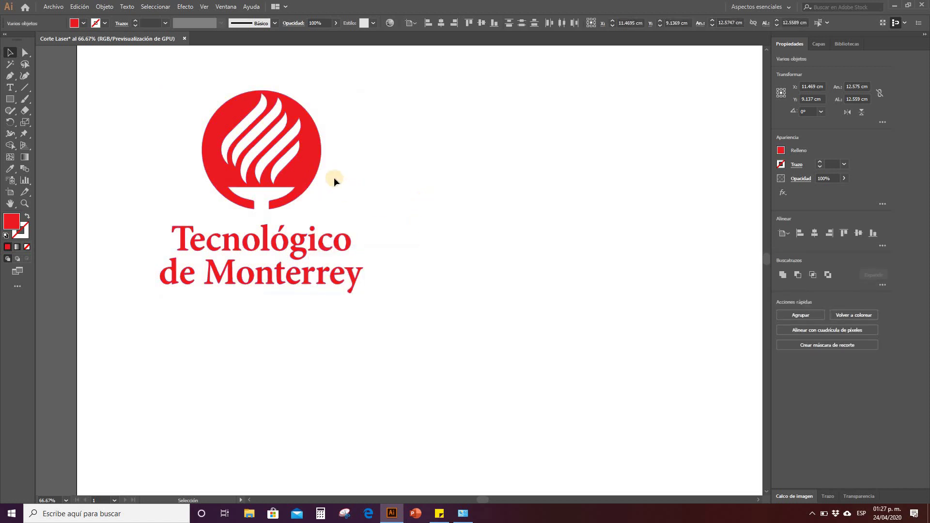
Fill only the letter "t" in "Monterrey" with the blue swatch
click(312, 159)
click(394, 260)
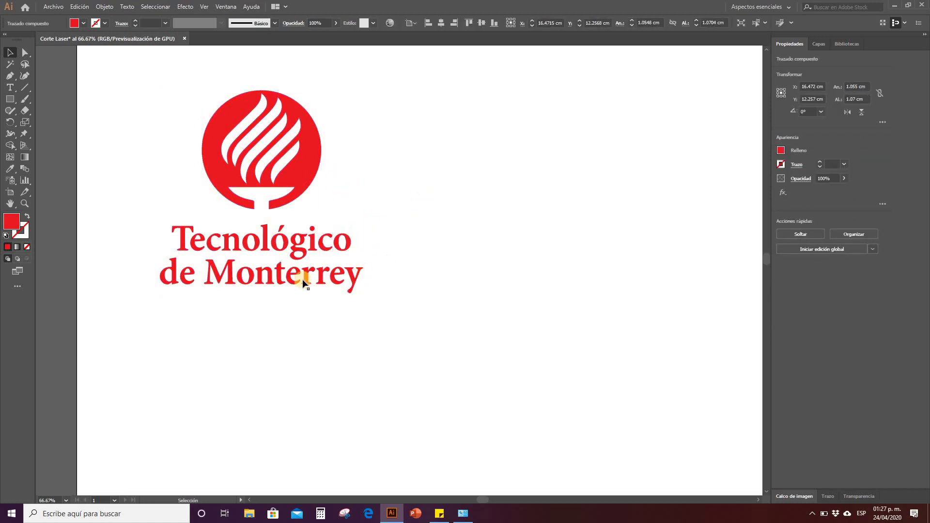
click(281, 277)
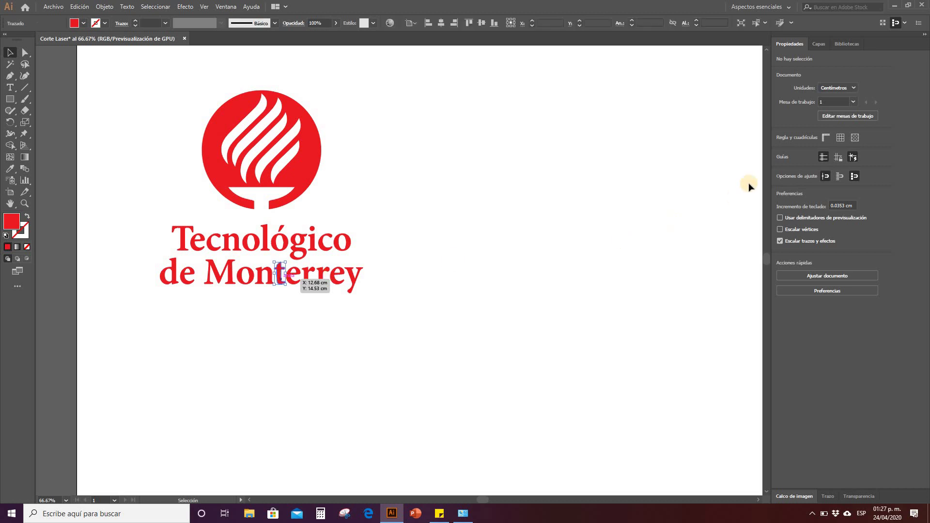
click(781, 151)
click(730, 185)
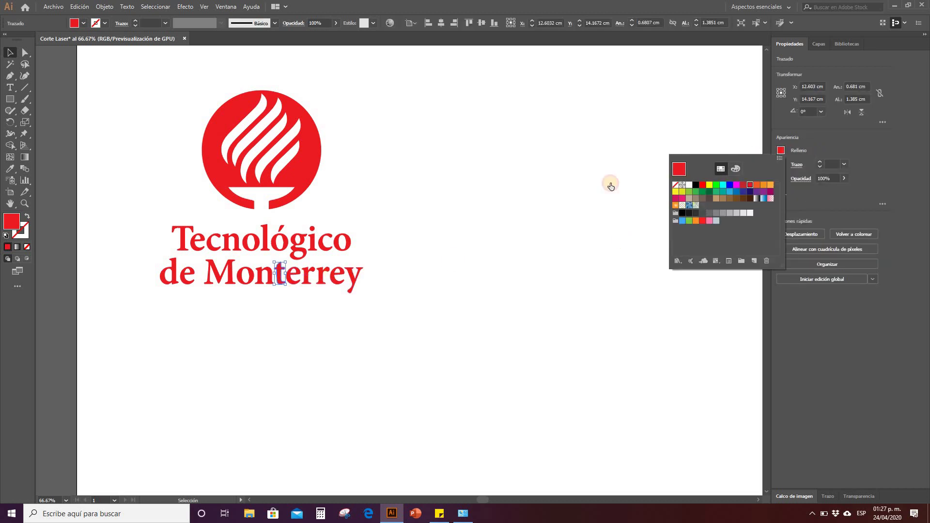
click(564, 242)
click(399, 295)
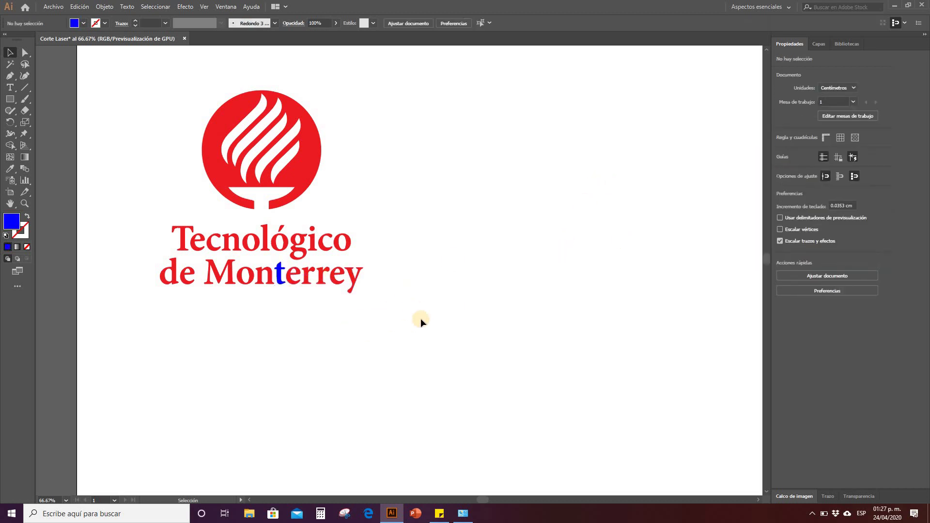
Select every piece of the logo and fill them all with black
drag(423, 322, 121, 70)
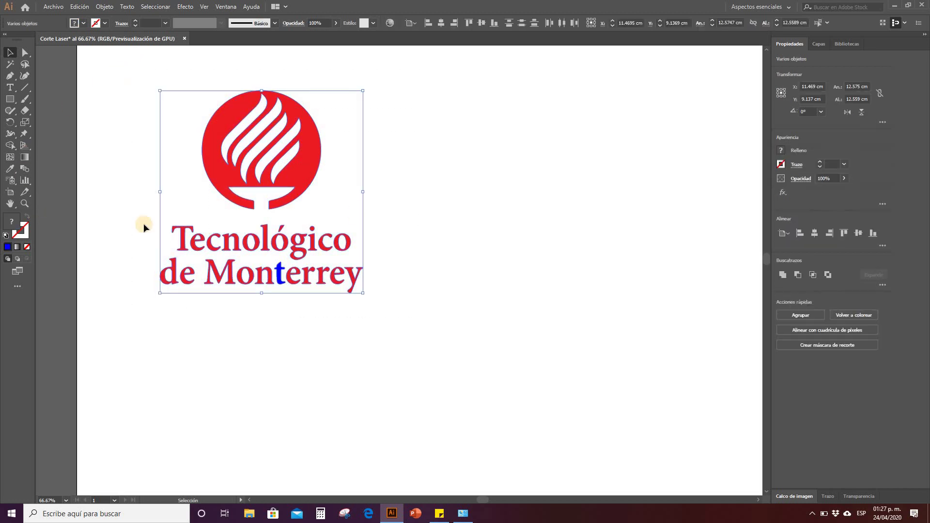
click(780, 150)
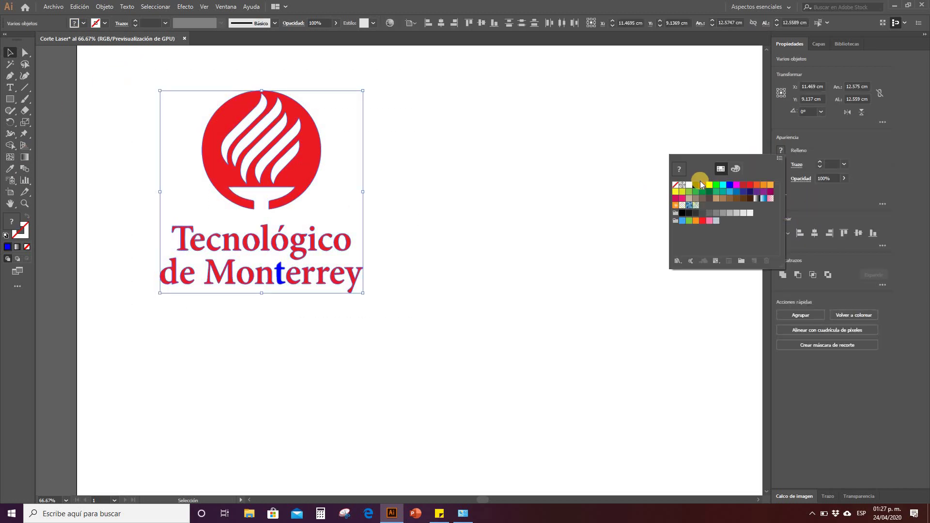
click(84, 26)
click(27, 40)
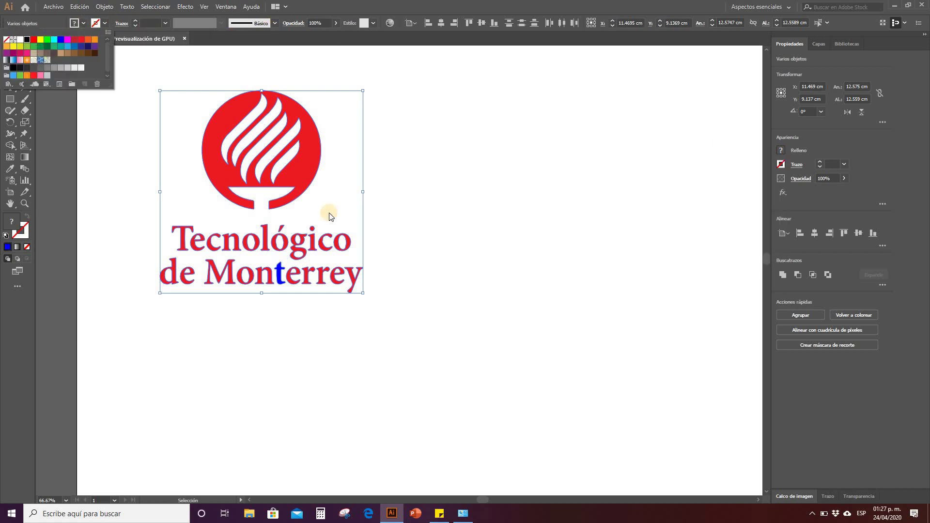
click(427, 203)
click(423, 283)
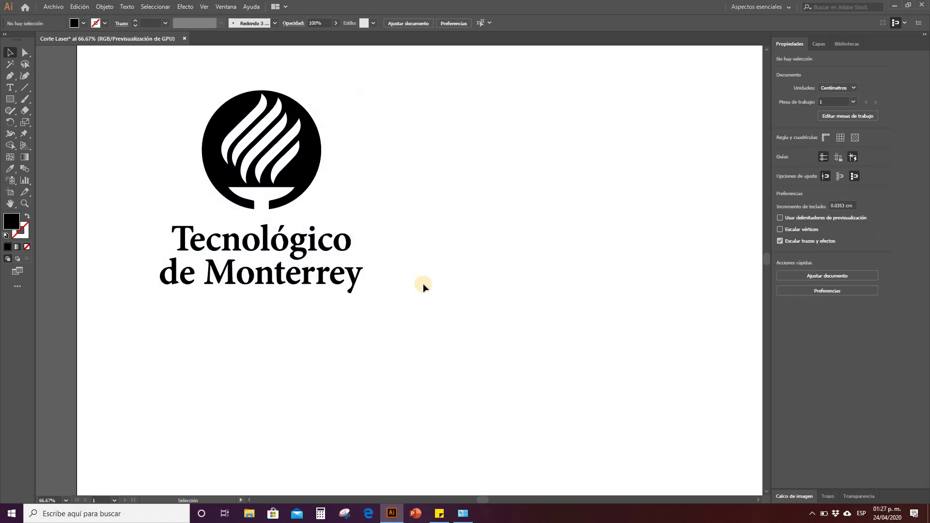
Select all the logo pieces and set their fill to dark blue 160D5E in the colour picker
drag(234, 164, 162, 83)
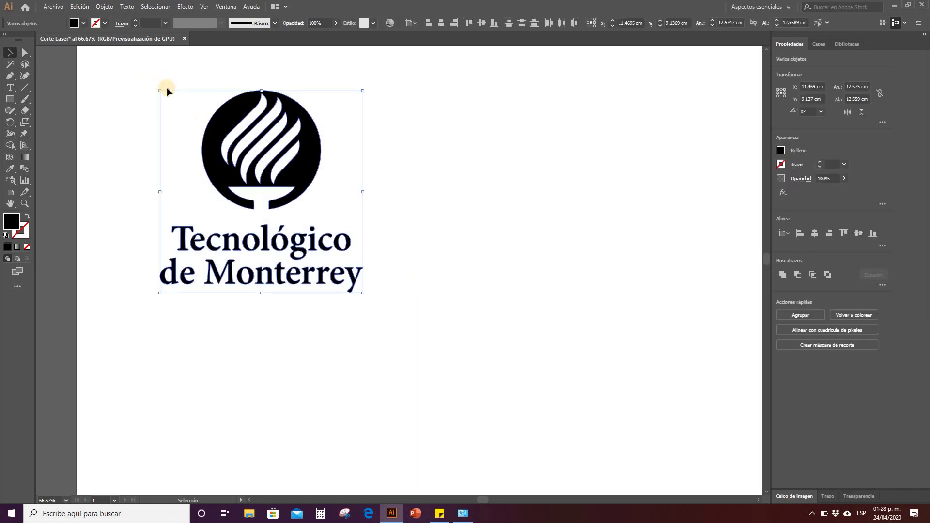
double_click(14, 225)
drag(149, 66, 471, 103)
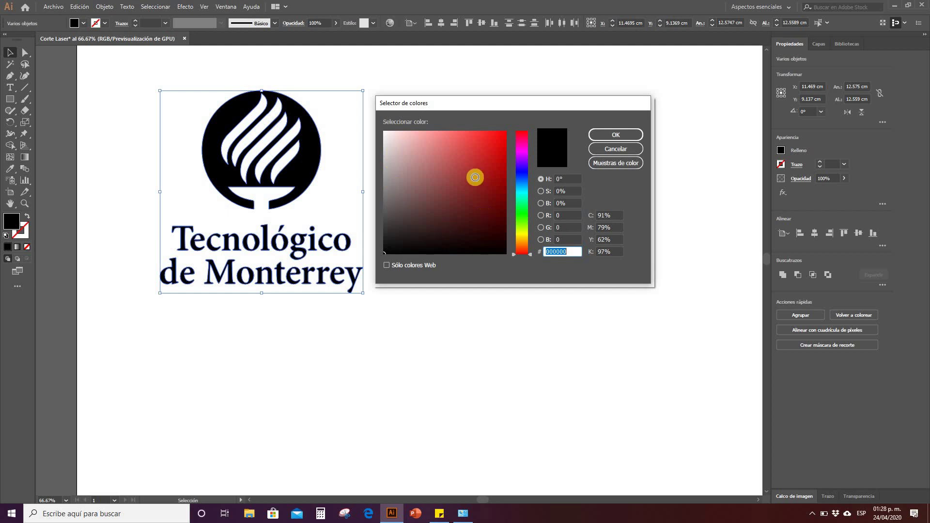
mouse_move(484, 169)
mouse_down()
mouse_move(411, 121)
mouse_move(426, 216)
mouse_move(490, 160)
mouse_up()
mouse_move(402, 136)
mouse_down()
mouse_move(438, 214)
mouse_move(475, 185)
mouse_move(465, 202)
mouse_up()
mouse_move(412, 155)
mouse_down()
mouse_move(399, 199)
mouse_move(406, 208)
mouse_up()
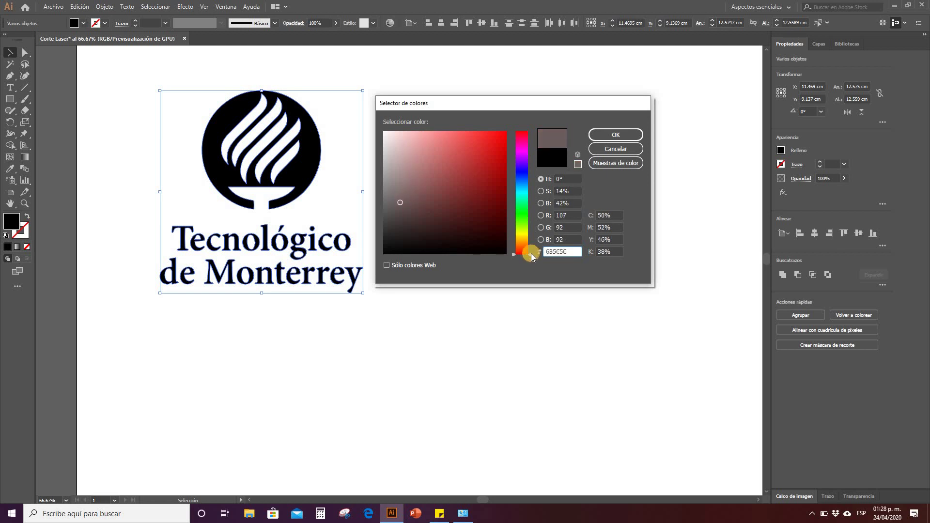
mouse_move(525, 213)
mouse_down()
mouse_move(523, 145)
mouse_move(525, 203)
mouse_up()
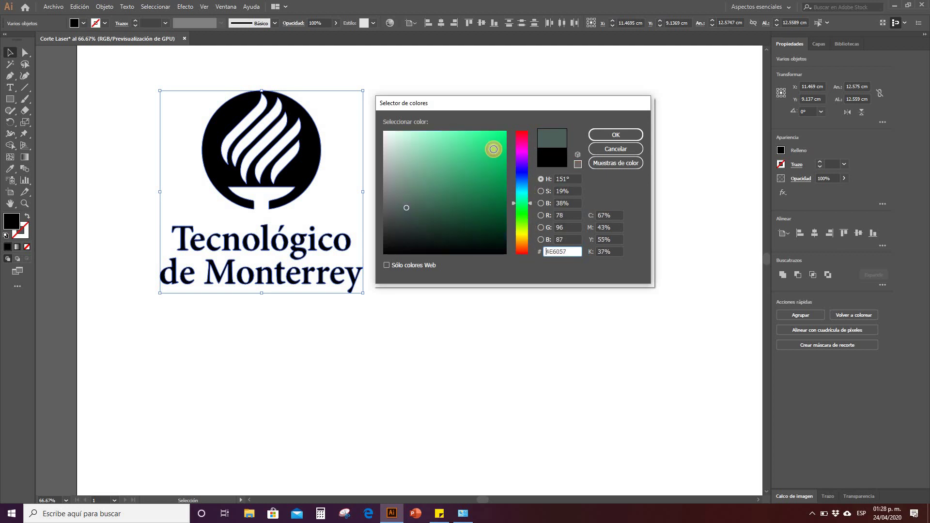
drag(485, 160, 492, 153)
mouse_move(527, 195)
mouse_down()
mouse_move(525, 167)
mouse_move(473, 209)
mouse_move(490, 209)
mouse_up()
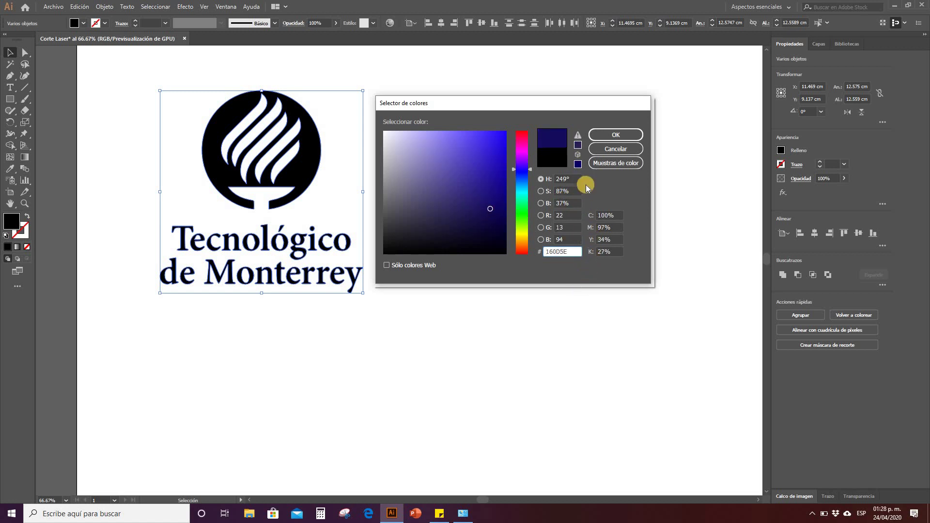
click(615, 138)
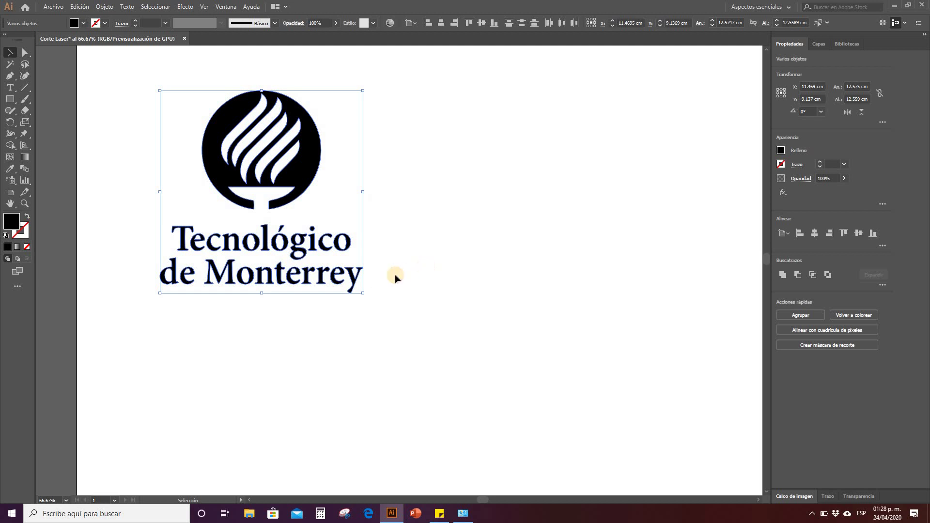
Reselect the whole dark blue logo and set its fill back to black
click(408, 289)
mouse_move(403, 301)
mouse_down()
mouse_move(178, 127)
mouse_move(129, 74)
mouse_up()
drag(36, 156, 53, 112)
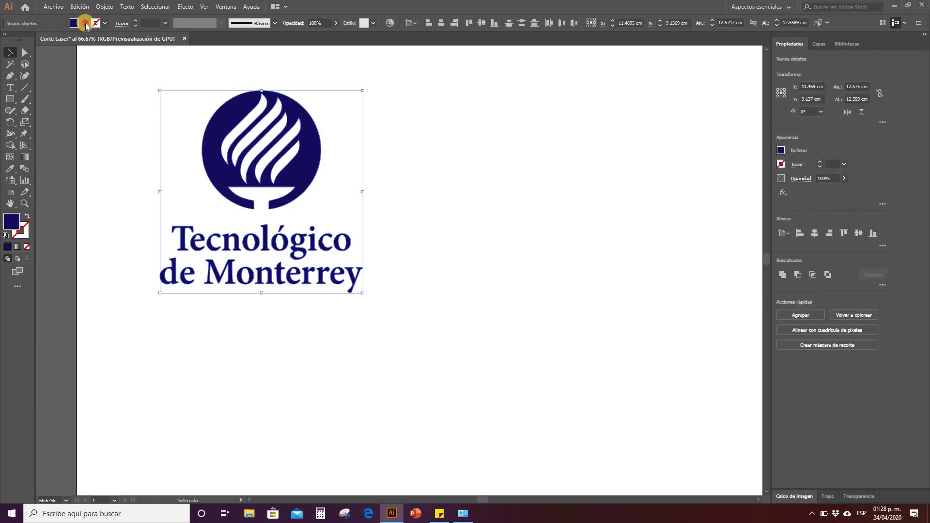
click(83, 22)
click(26, 41)
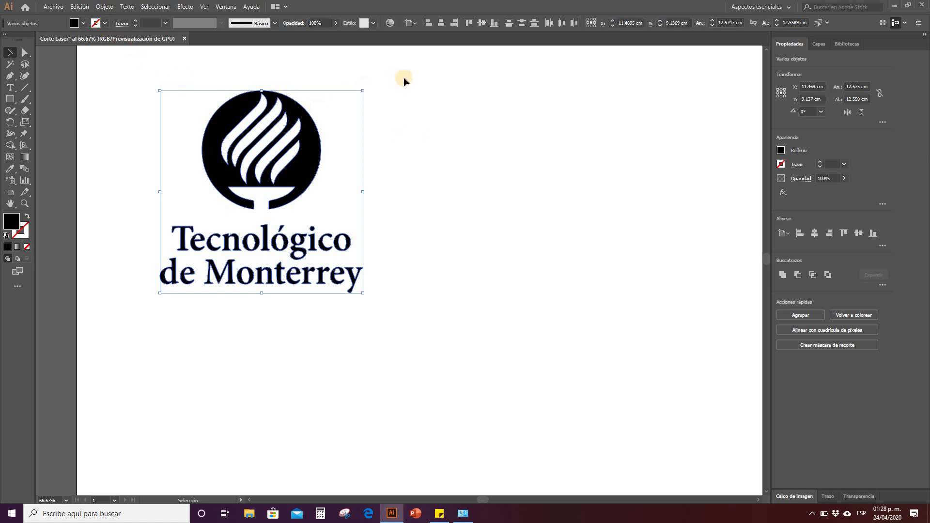
Select all the logo pieces and set their fill to none
click(178, 108)
drag(442, 339, 106, 77)
key(ctrl+shift+a)
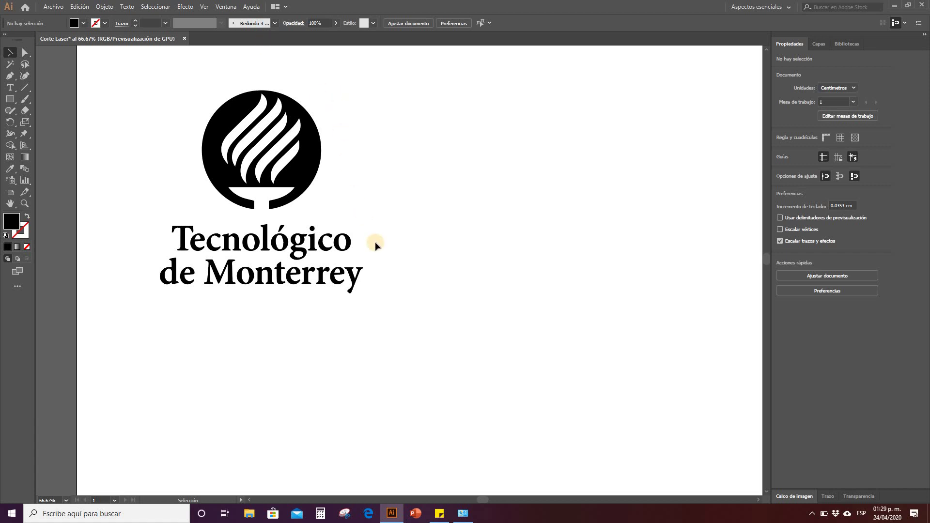
drag(394, 306, 135, 65)
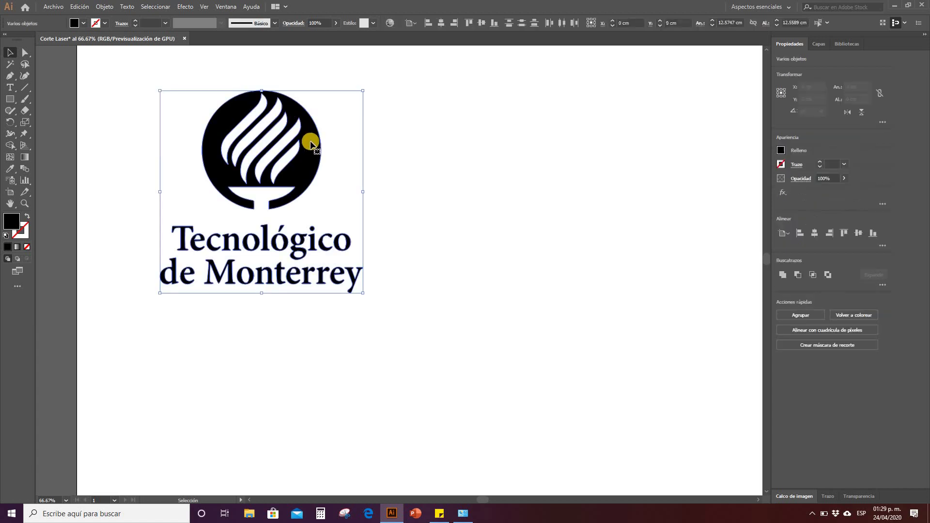
click(75, 23)
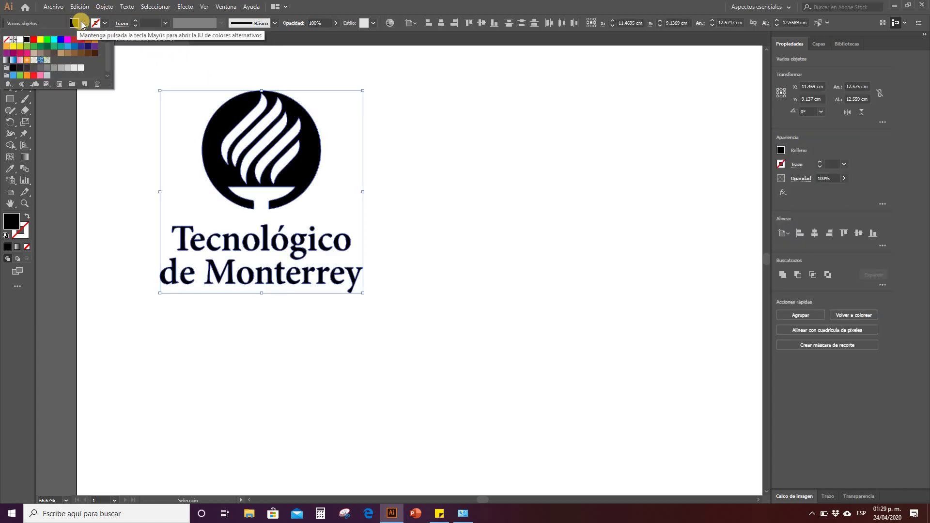
click(7, 42)
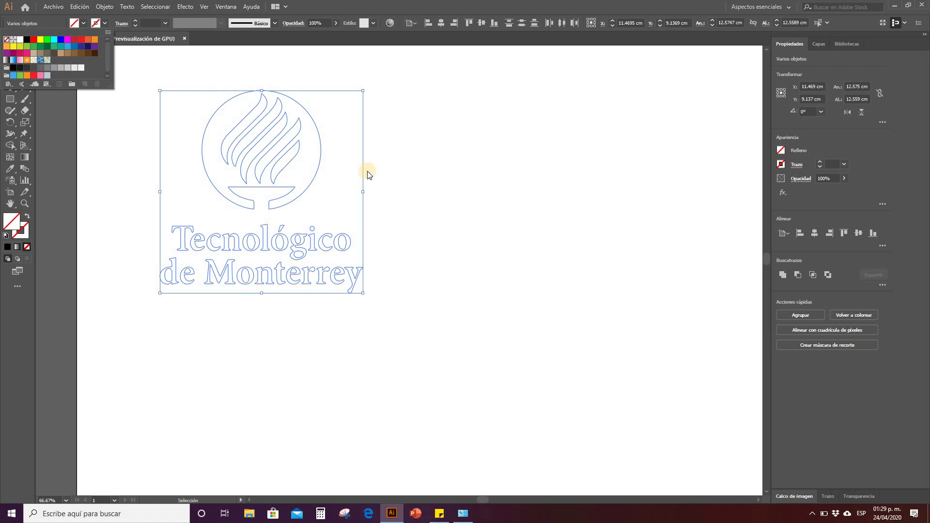
Set the stroke of all the selected logo pieces to black and deselect the logo
click(105, 23)
click(106, 22)
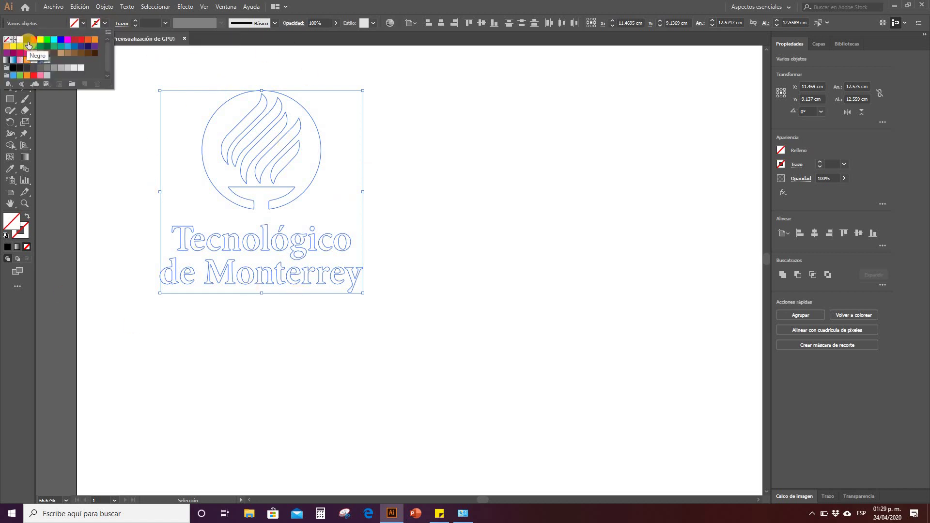
click(28, 43)
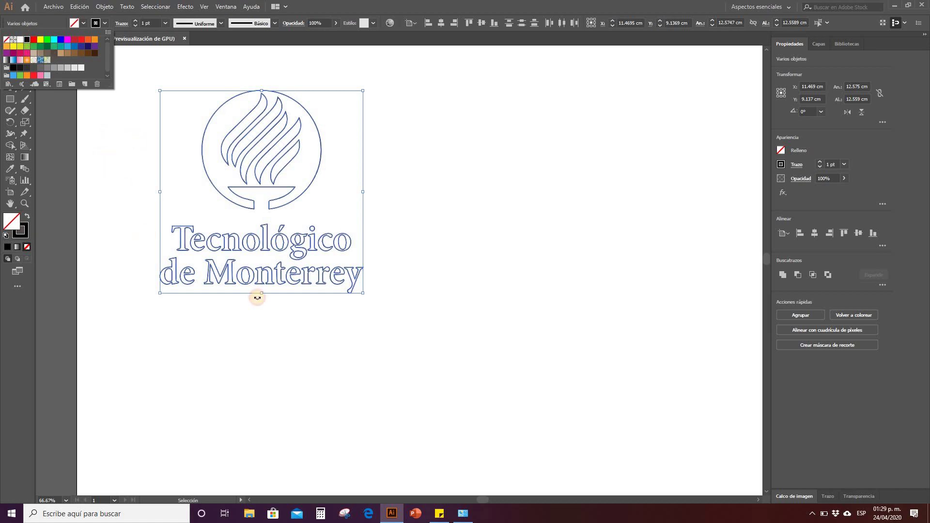
click(258, 297)
click(368, 323)
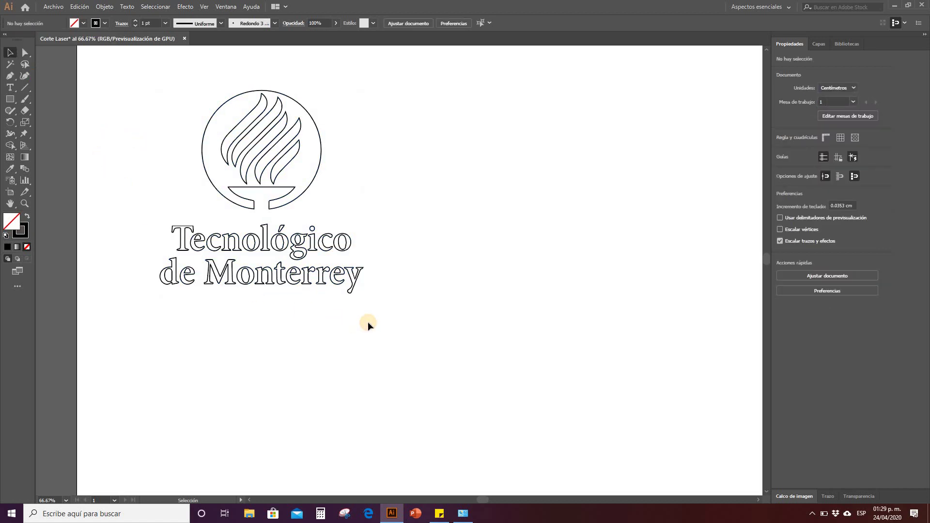
Select the whole logo and swap its fill and stroke back and forth, finishing with no fill and a black stroke
drag(396, 326, 127, 73)
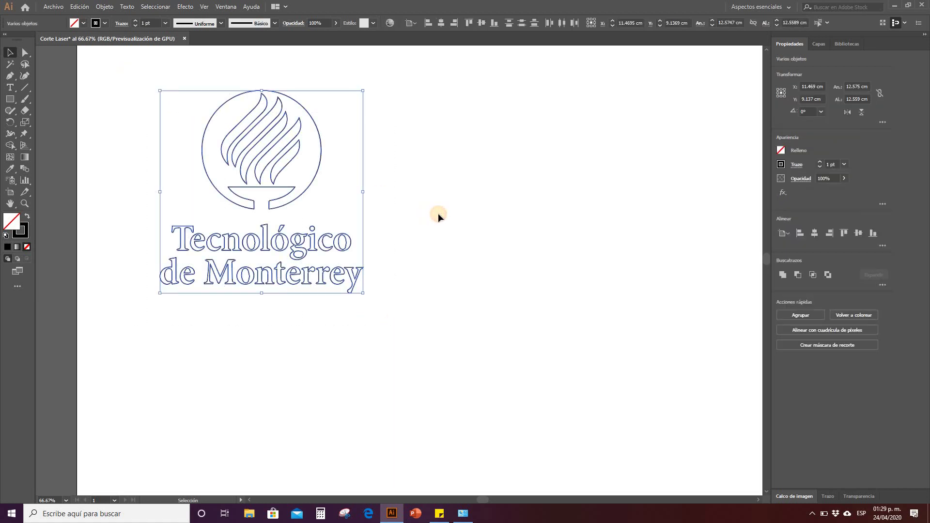
click(438, 213)
drag(436, 323, 130, 74)
drag(397, 309, 154, 74)
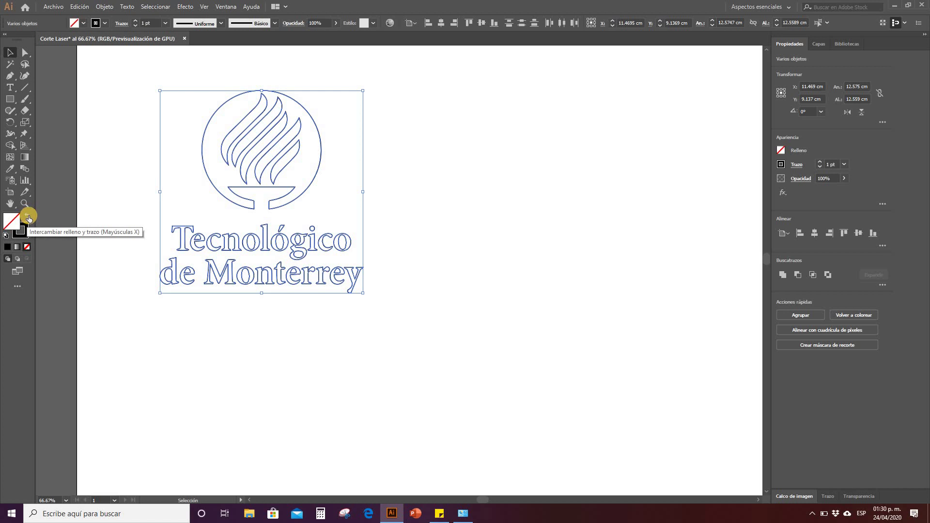
click(28, 218)
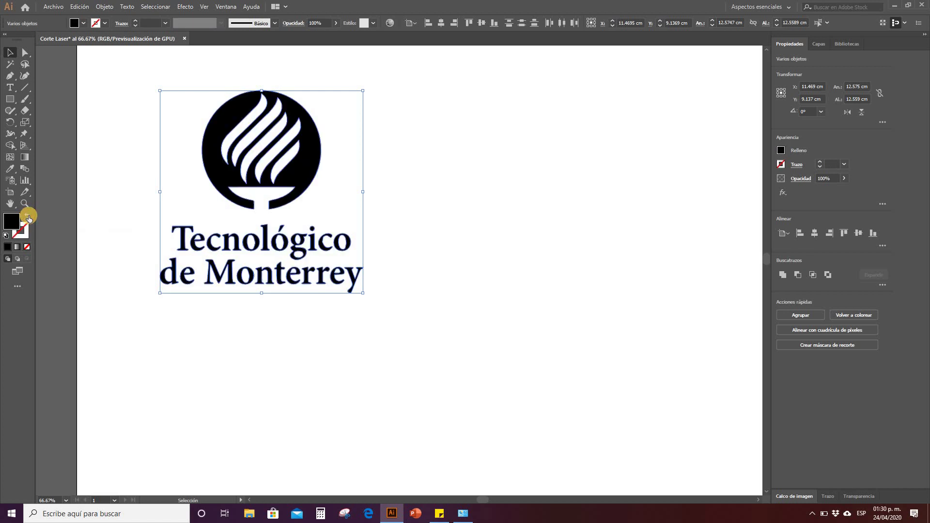
click(28, 218)
click(28, 218)
click(28, 218)
click(28, 218)
click(28, 218)
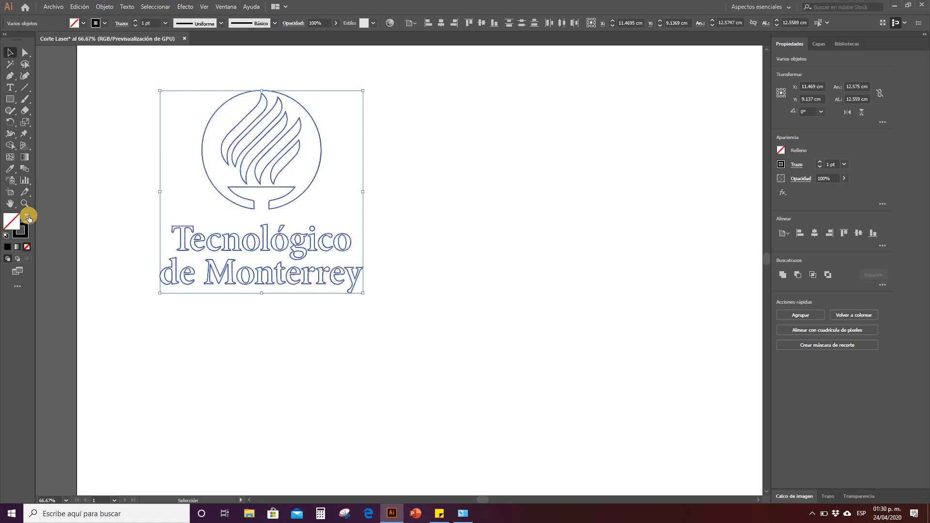
click(458, 222)
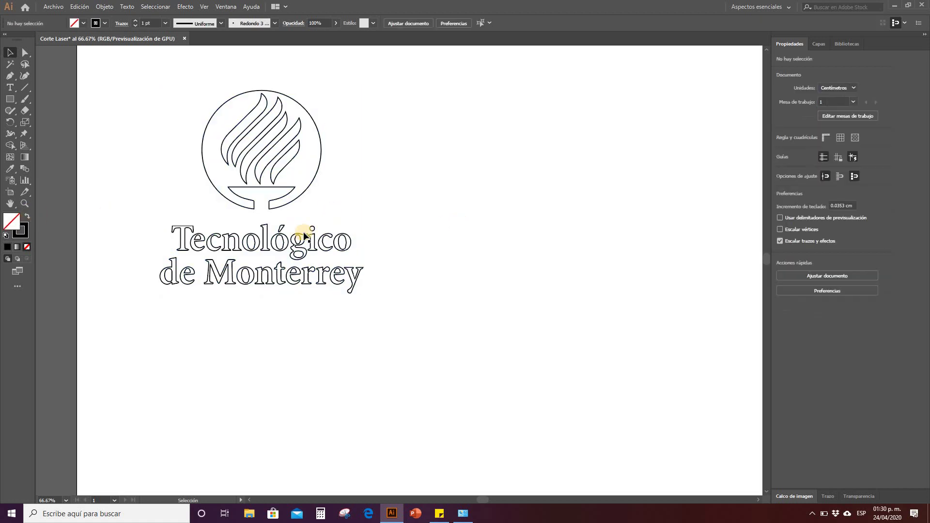
Select all the logo pieces and set their stroke weight to 8 pt
drag(408, 324, 114, 71)
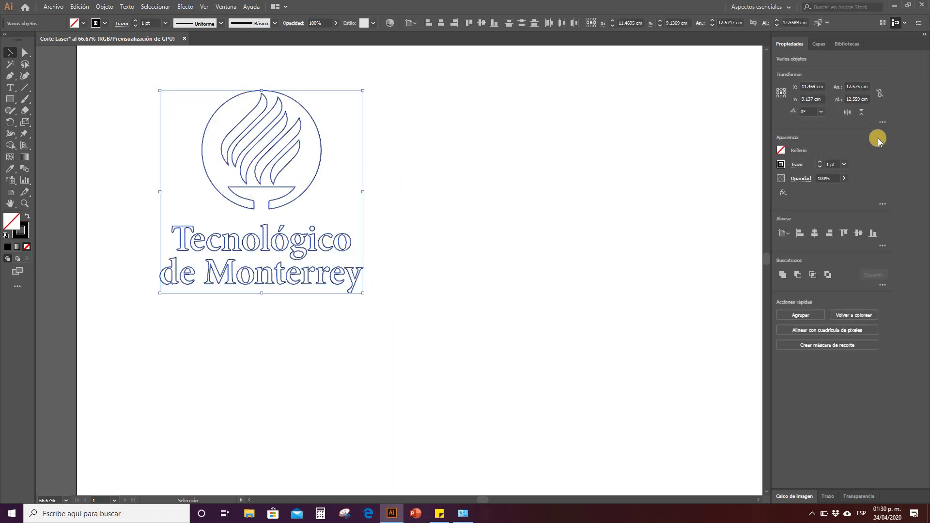
click(845, 165)
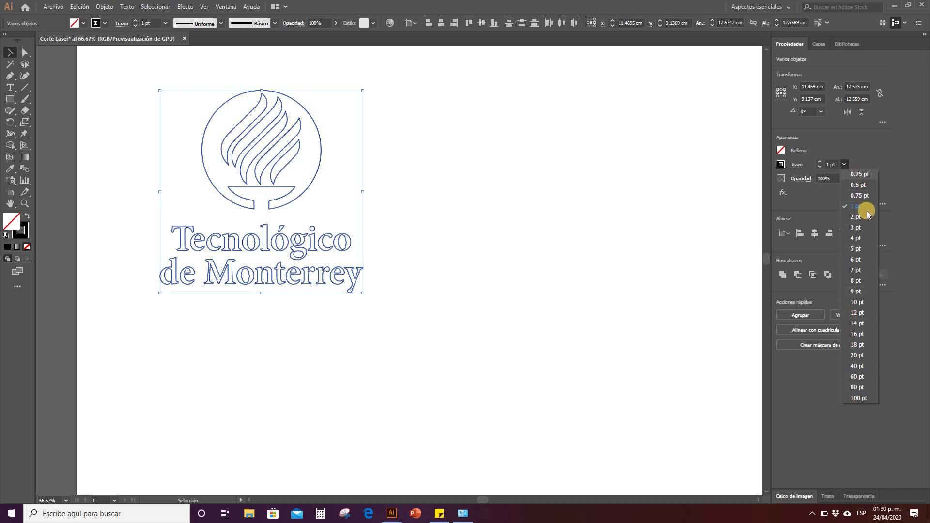
click(856, 280)
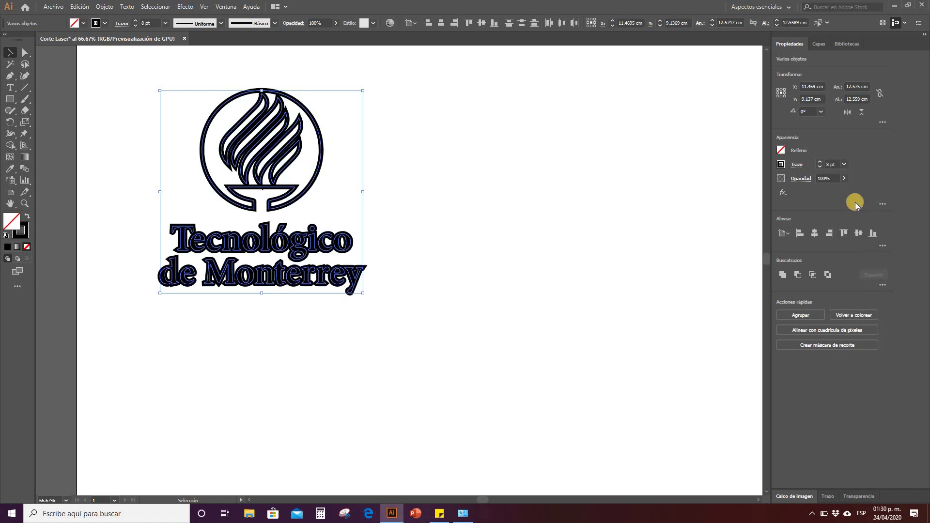
Reduce the logo's stroke weight to 0.25 pt, change it to 0.5 pt, and deselect the logo
click(844, 164)
click(865, 175)
click(835, 164)
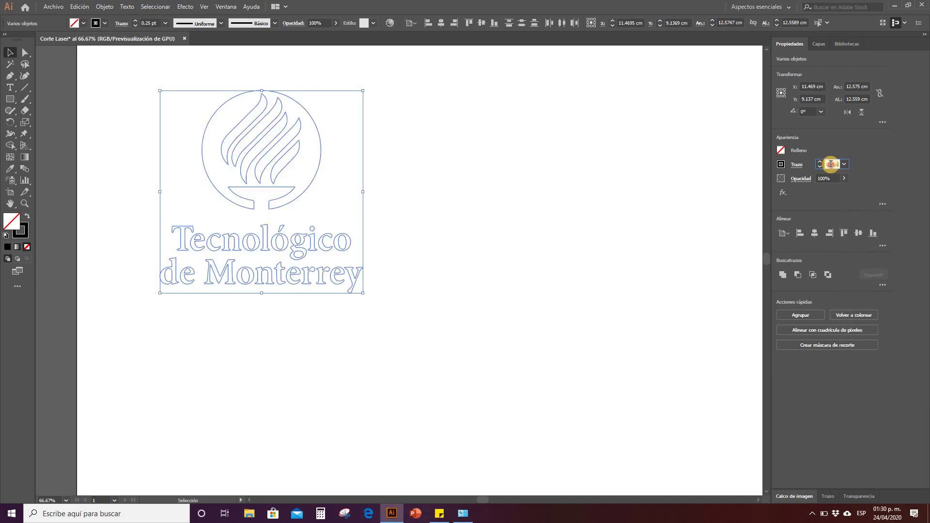
key(BackSpace)
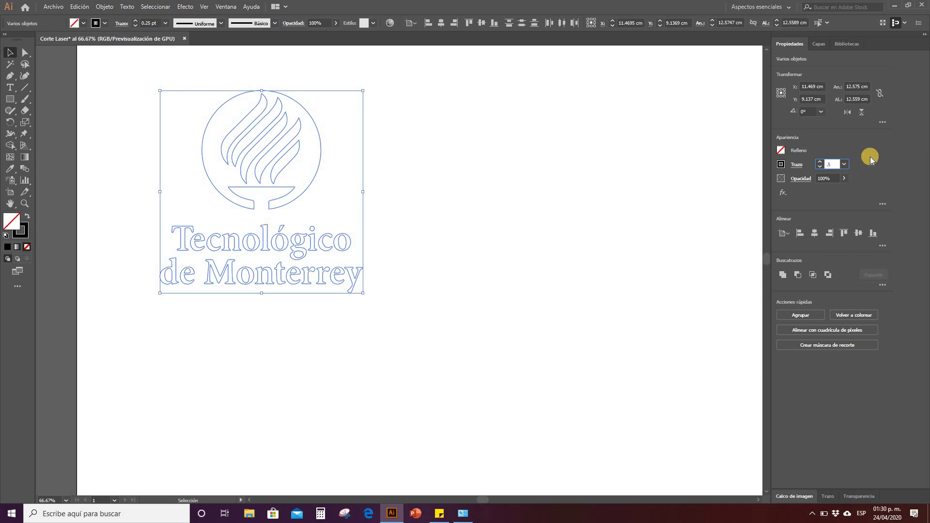
key(Return)
click(388, 245)
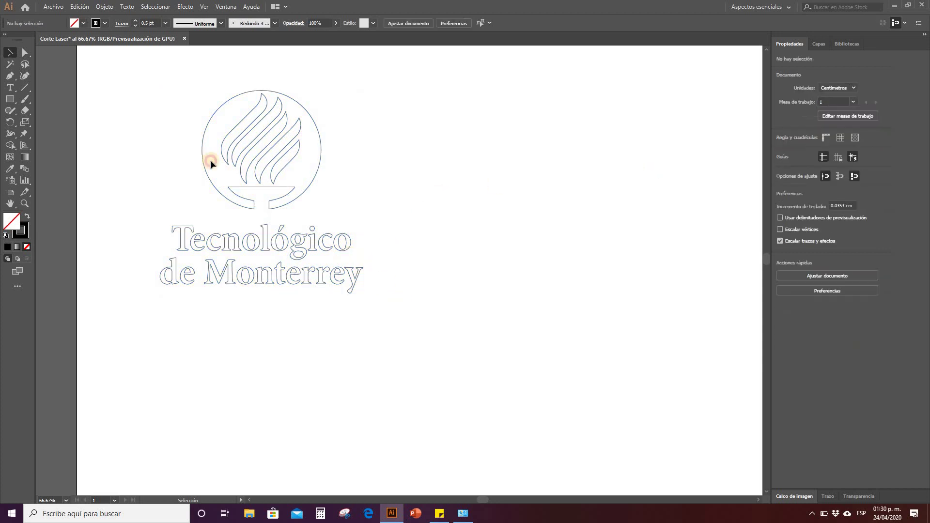
Reselect every piece of the logo, set the stroke weight to 0.1 pt, and deselect it
drag(403, 300, 130, 70)
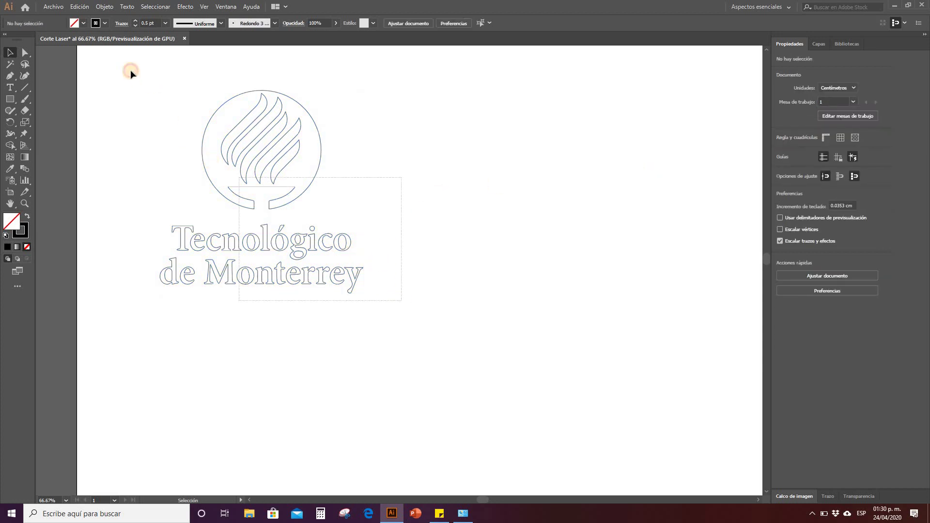
click(165, 24)
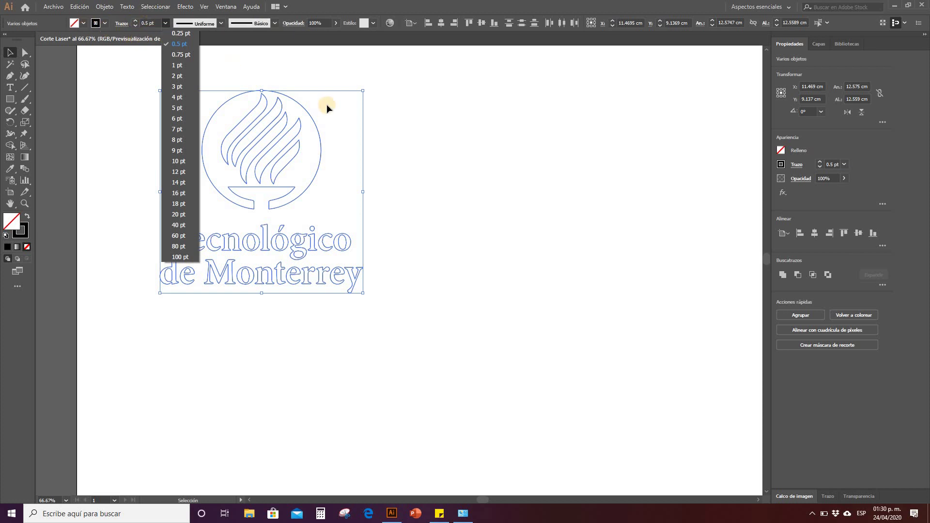
click(338, 61)
mouse_move(395, 320)
mouse_down()
mouse_move(112, 57)
mouse_move(115, 68)
mouse_up()
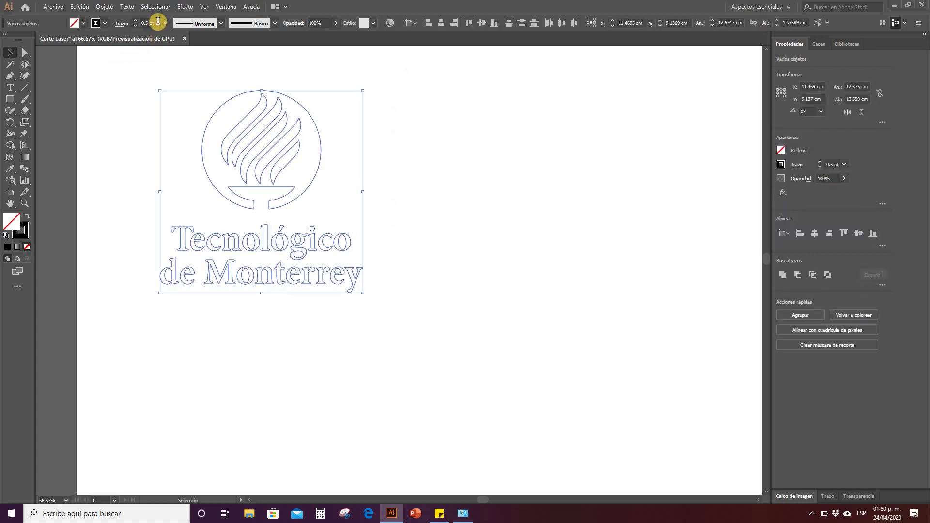
click(135, 22)
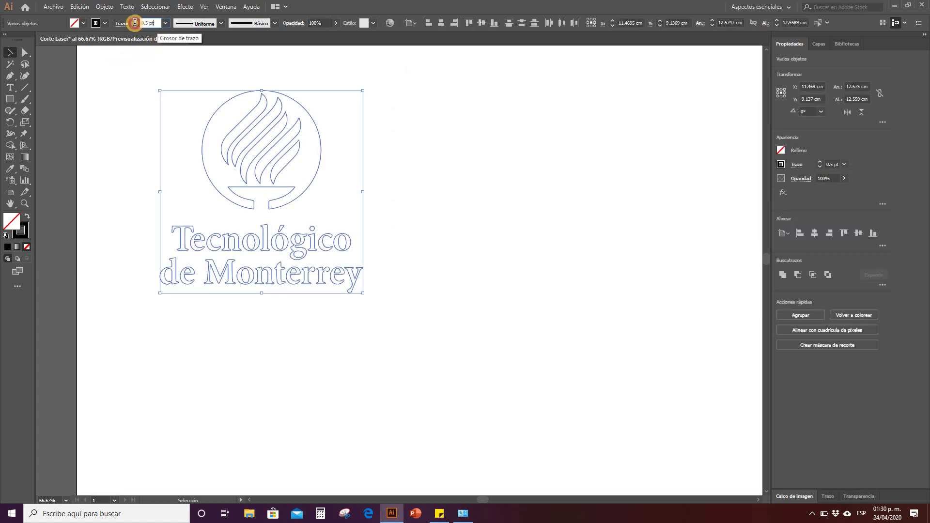
double_click(135, 23)
key(BackSpace)
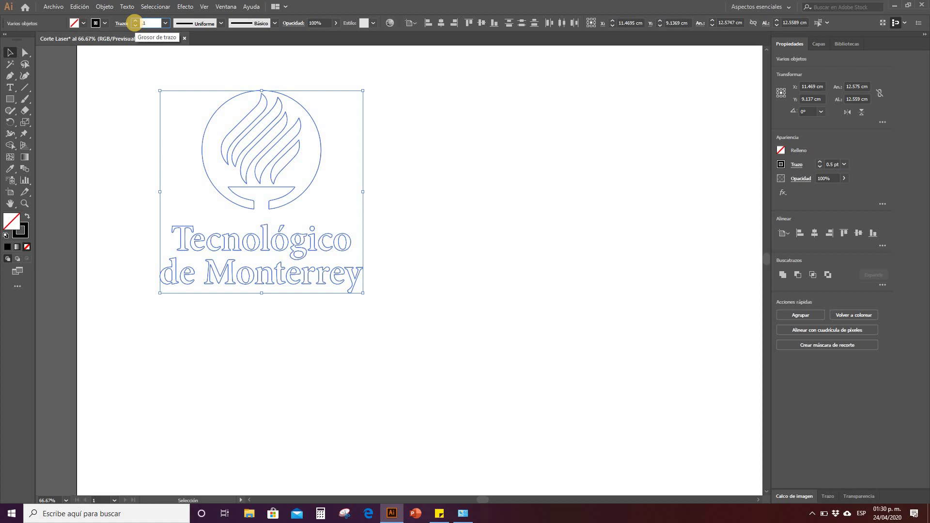
key(Return)
click(389, 249)
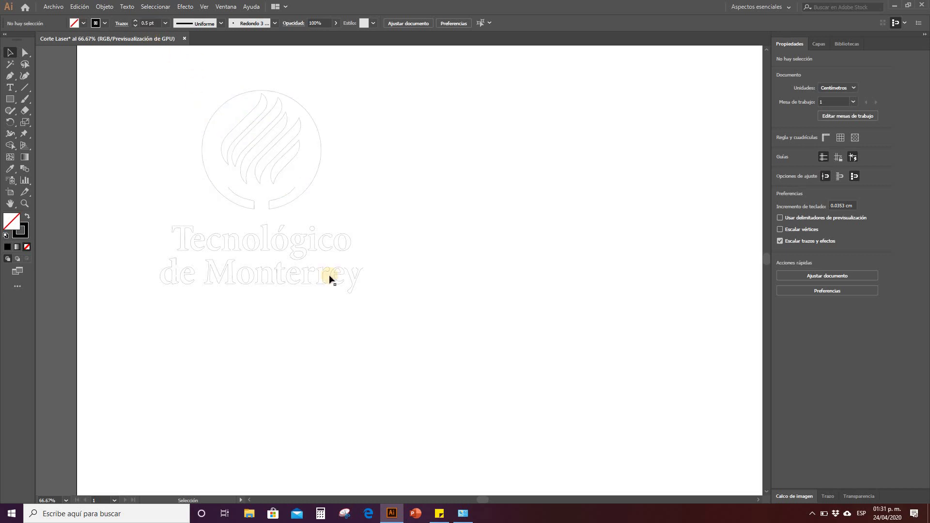
Reselect the whole logo to check its stroke weight, leaving nothing selected at the end
drag(390, 320, 135, 74)
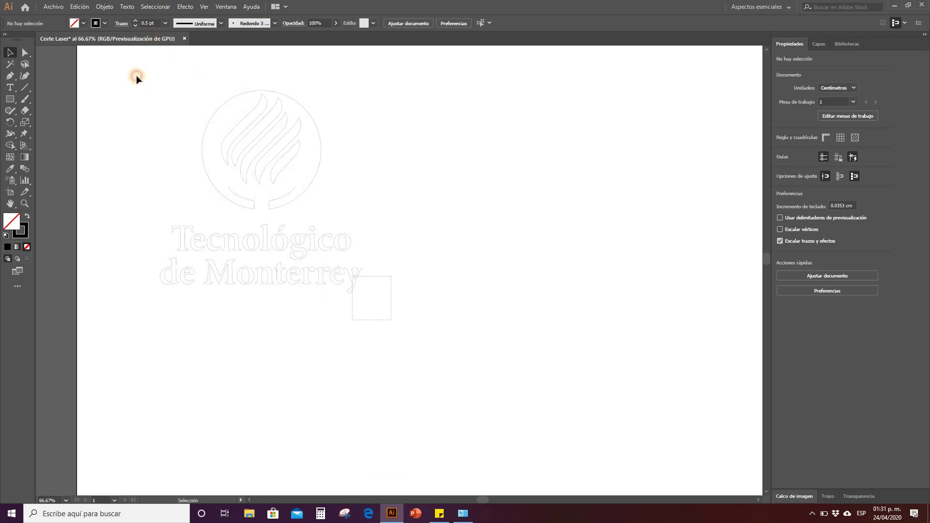
click(448, 164)
drag(403, 343, 129, 81)
click(431, 329)
drag(408, 298, 135, 72)
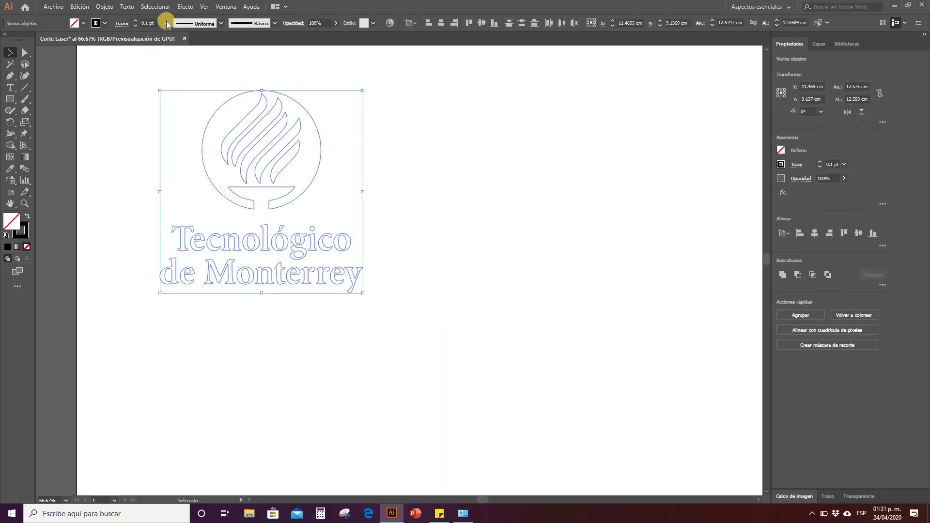
click(455, 158)
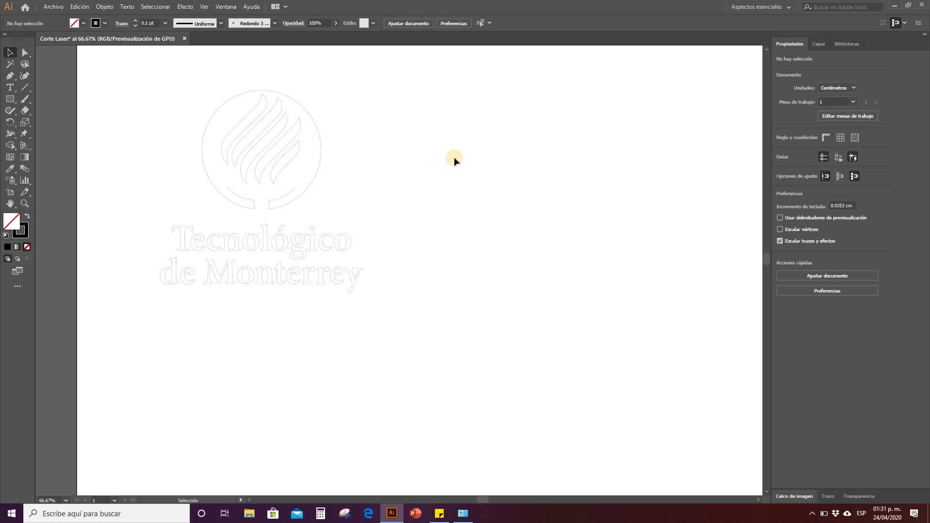